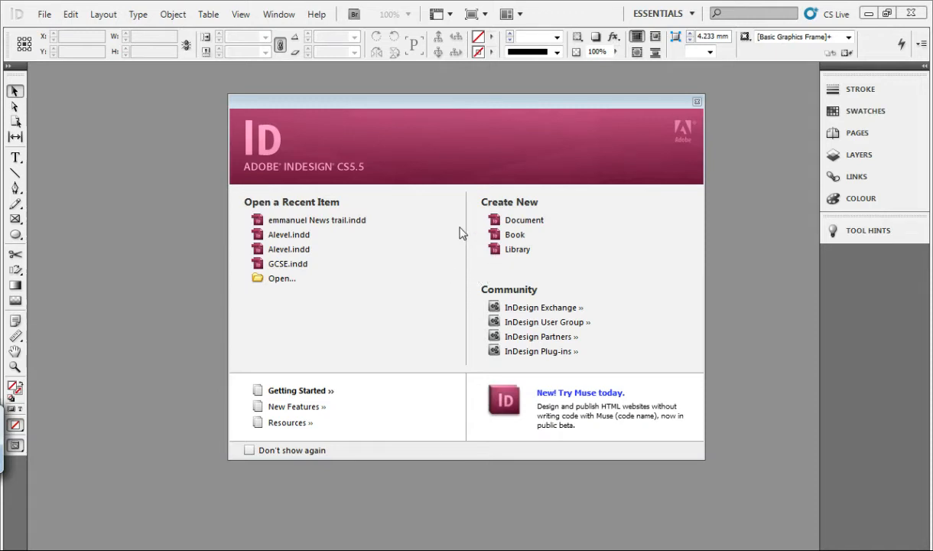
Create a new A4 portrait print document with two columns and a gutter narrower than the default
click(511, 220)
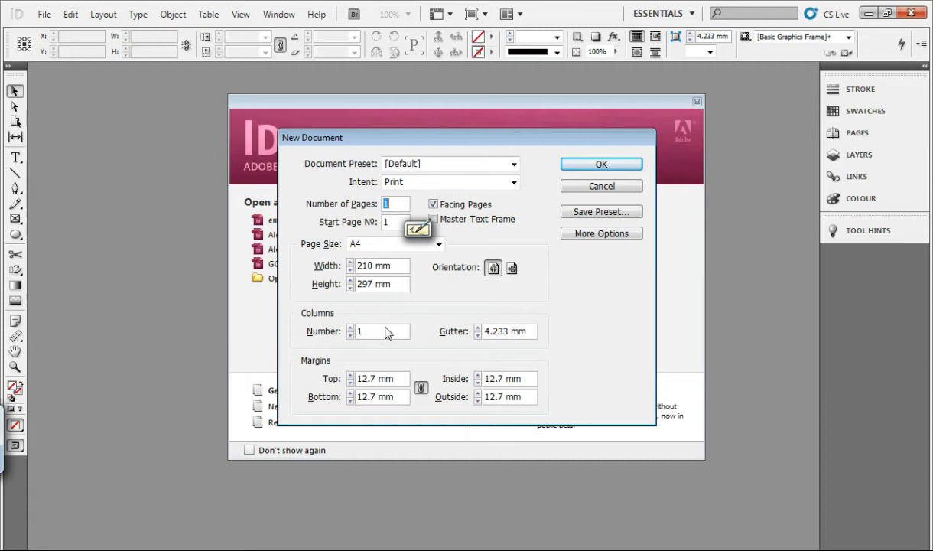
click(351, 327)
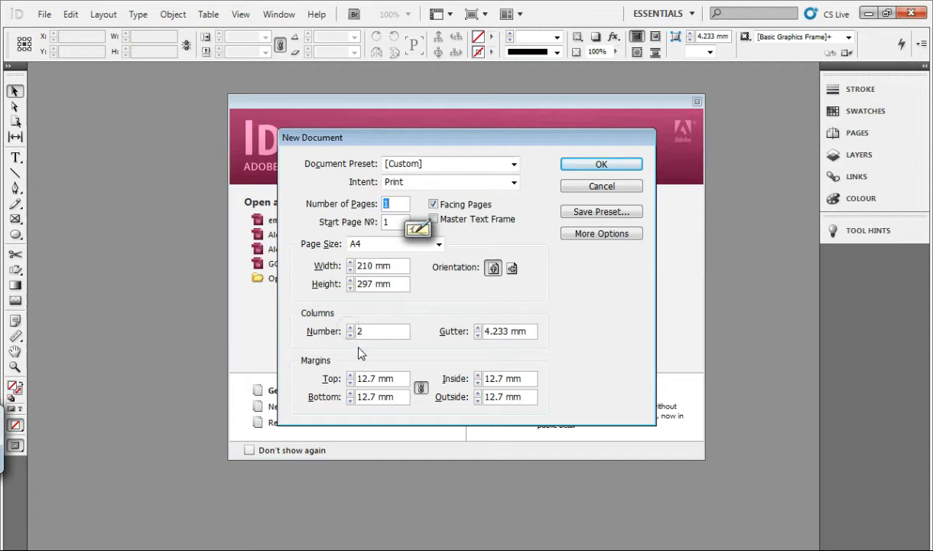
click(478, 335)
click(601, 166)
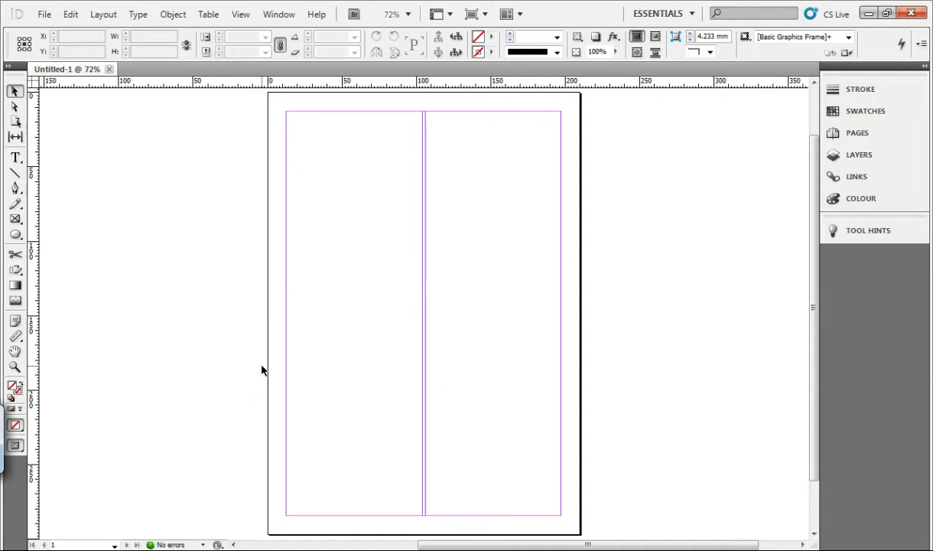
Add two horizontal ruler guides across the page, one at about 47 mm and one on the upper margin at 12.7 mm
drag(374, 84, 377, 162)
drag(398, 86, 395, 112)
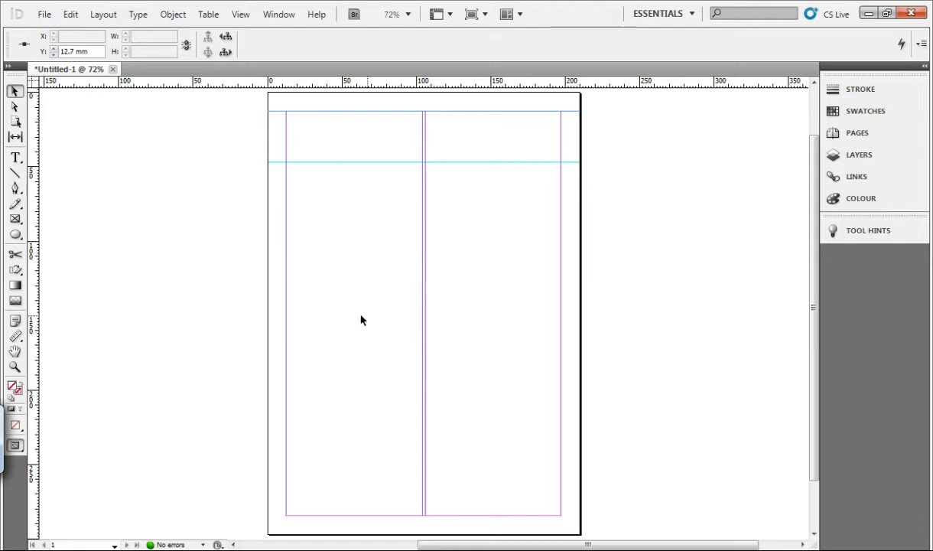
right_click(377, 162)
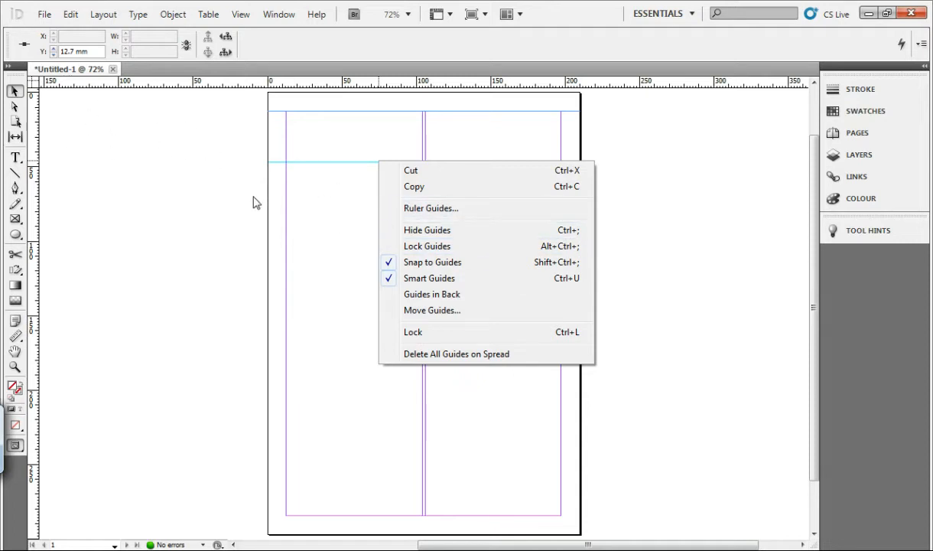
click(236, 213)
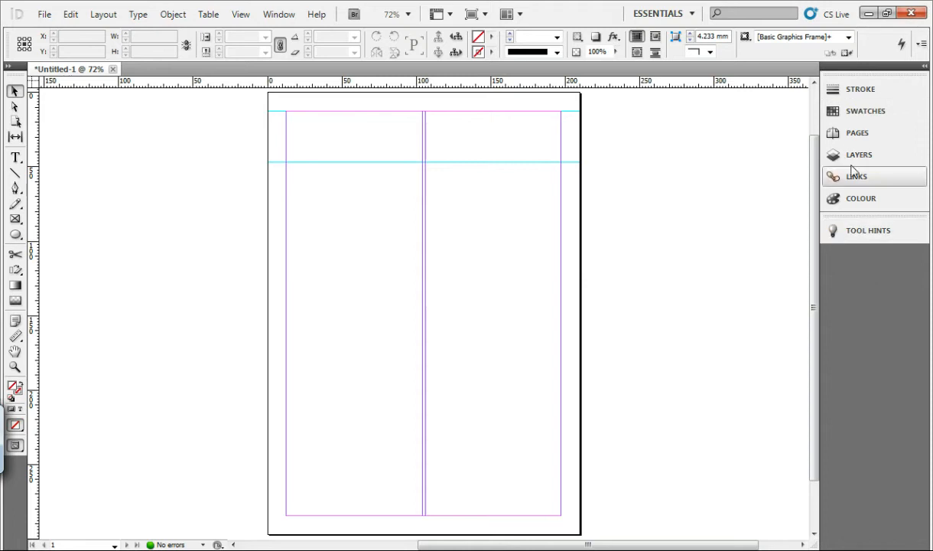
Show the Tool Hints panel
click(685, 14)
click(641, 67)
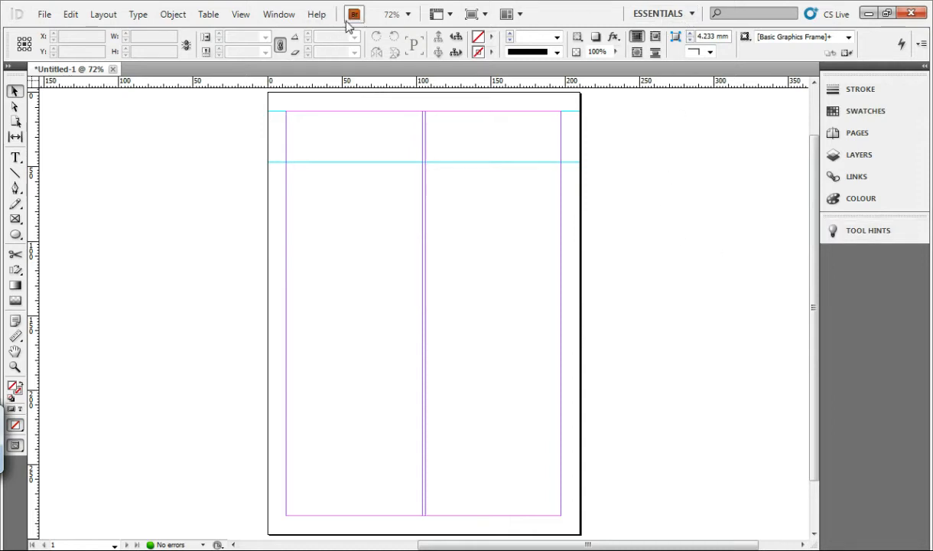
click(281, 16)
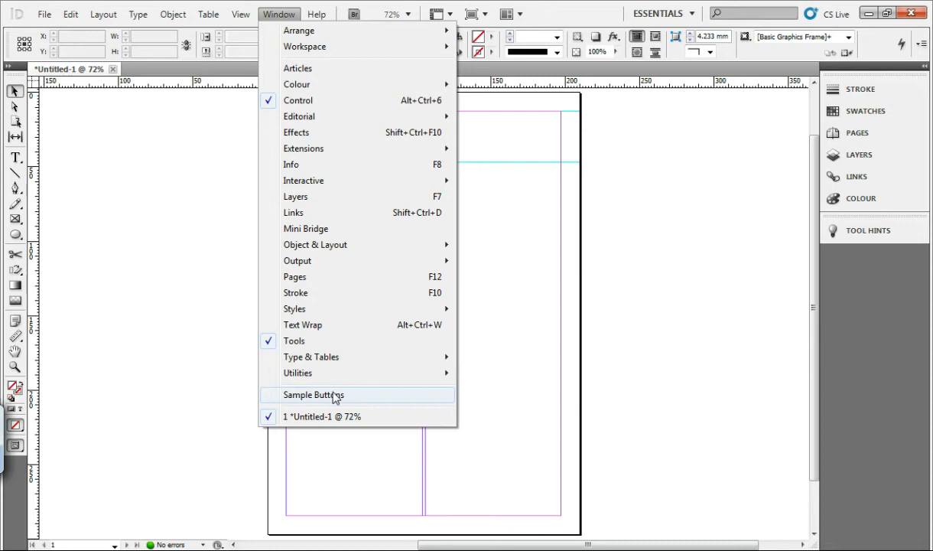
mouse_move(337, 378)
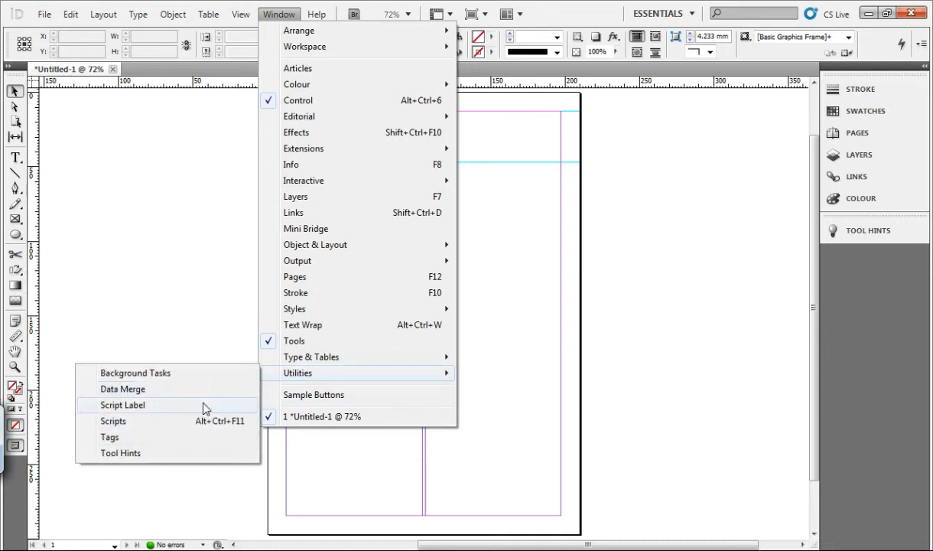
click(184, 453)
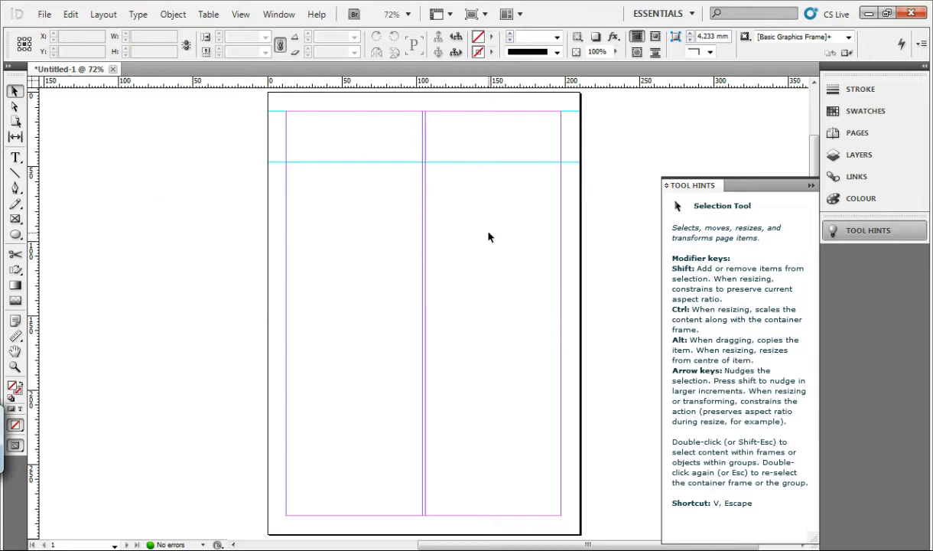
Draw a square text frame about 91 mm wide in the first column, starting at the lower horizontal guide
click(15, 157)
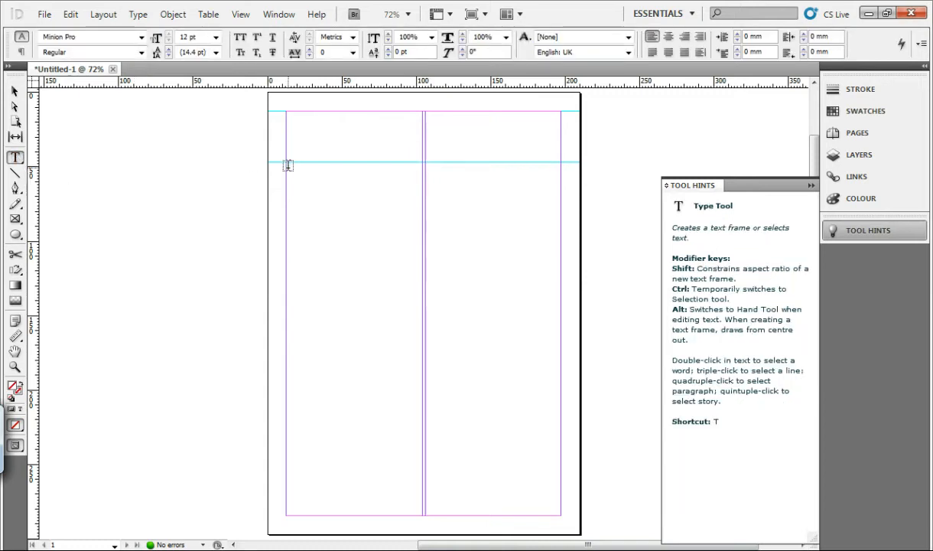
drag(286, 162, 415, 311)
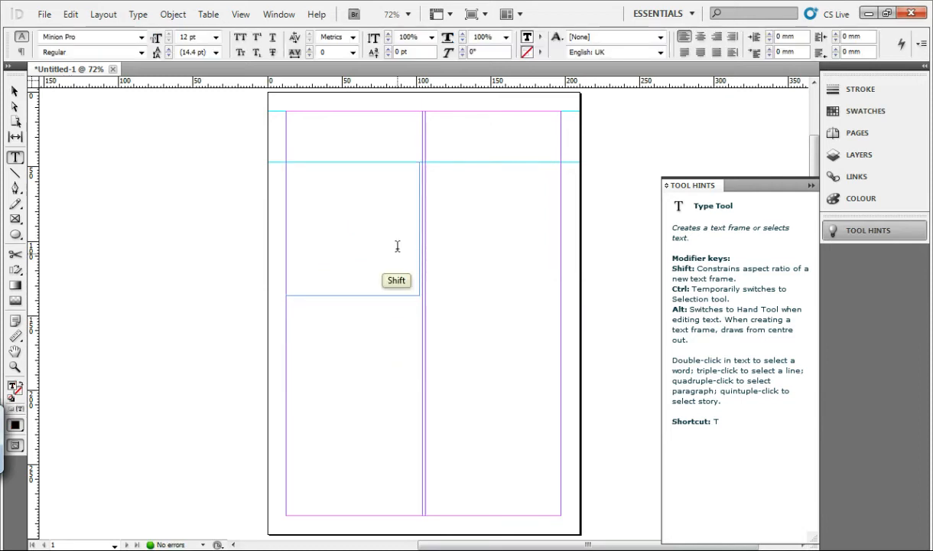
key(ctrl+z)
drag(285, 162, 419, 334)
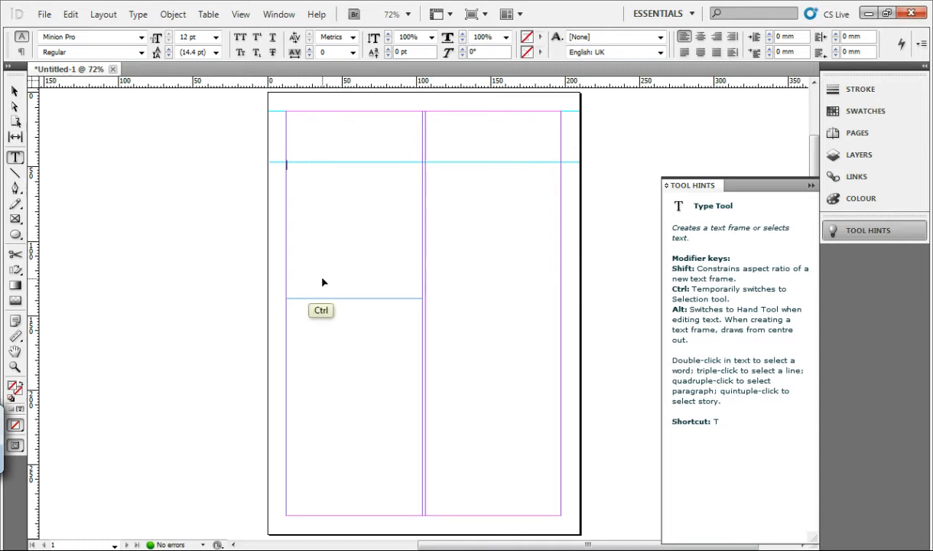
Collapse the tool hints and enter the sample text "OJLKJK HH KJ HKJHKJ KKLJ KJLKKJKKJ" in the text frame
key(ctrl+equal)
key(ctrl+equal)
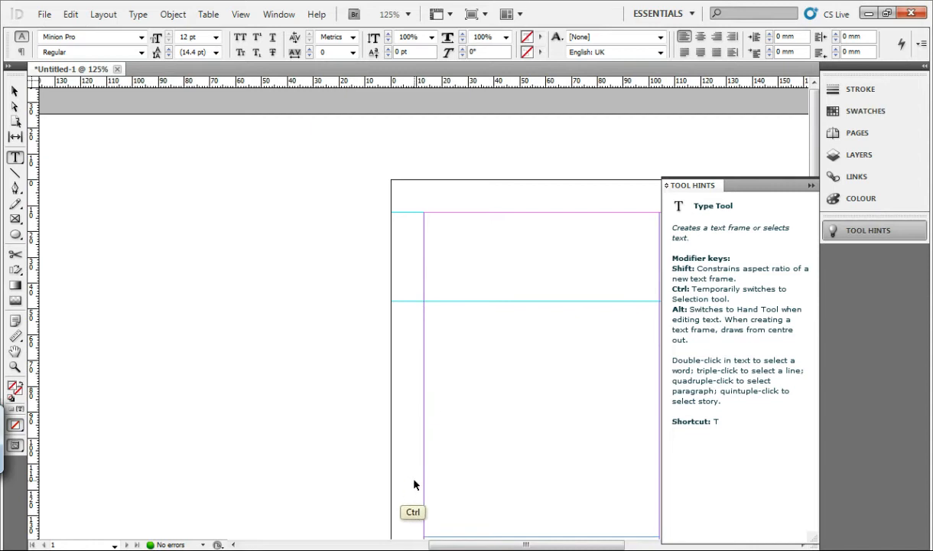
drag(468, 544, 489, 535)
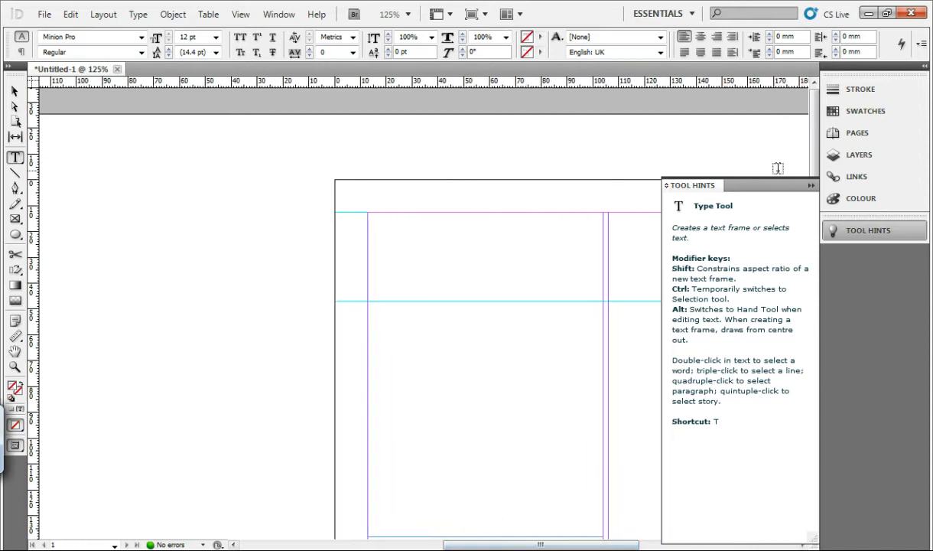
click(810, 185)
drag(817, 169, 817, 239)
text(OJLKJK HH KJ HKJHK)
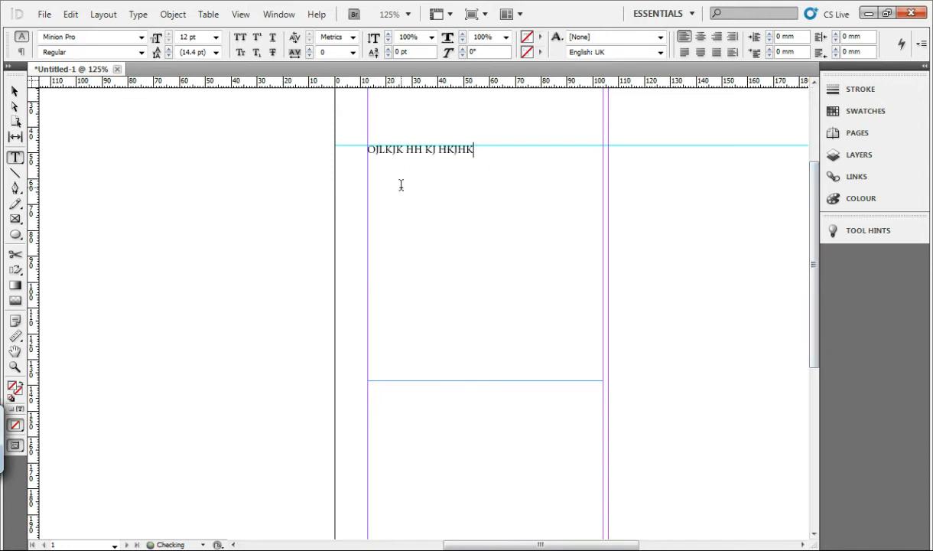
text(J KKLJ KJLKKJKKJ)
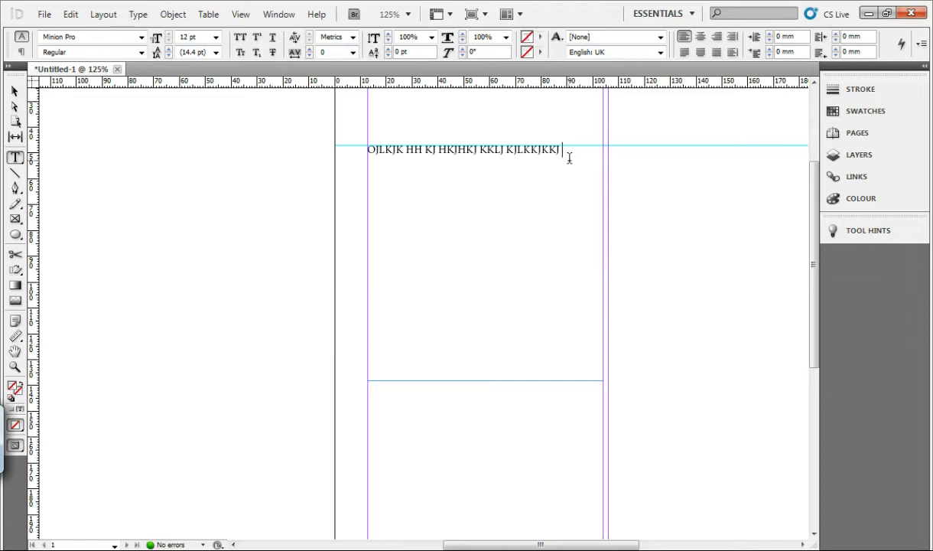
Apply All Caps to the whole sample line, and replace it with Small Caps
drag(567, 153, 484, 151)
click(315, 159)
drag(541, 146, 364, 146)
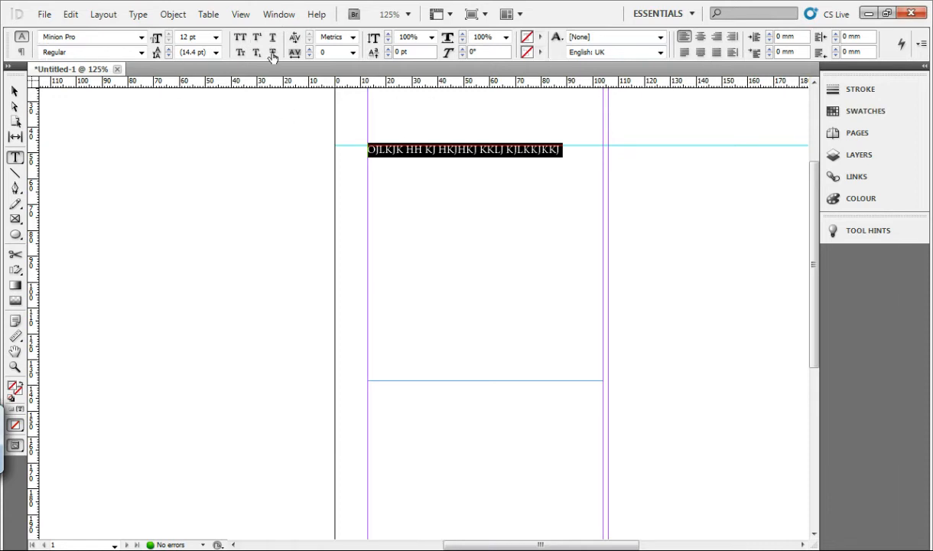
click(240, 38)
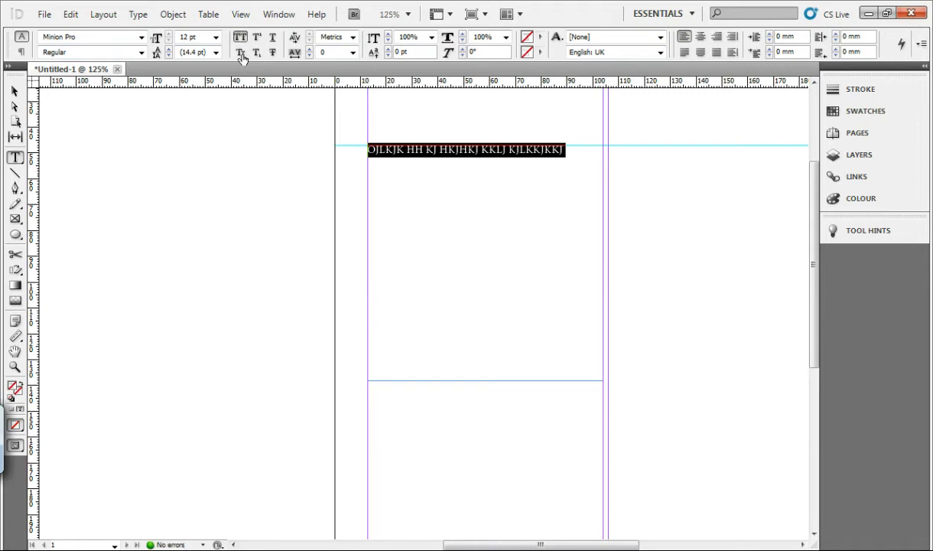
click(240, 52)
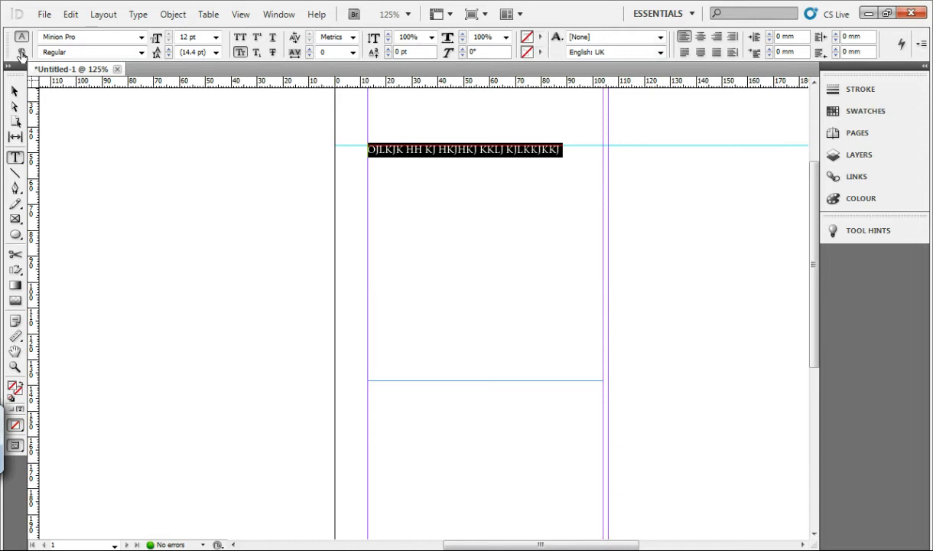
Justify the sample paragraph with its last line centred, and return to the character formatting controls
click(21, 54)
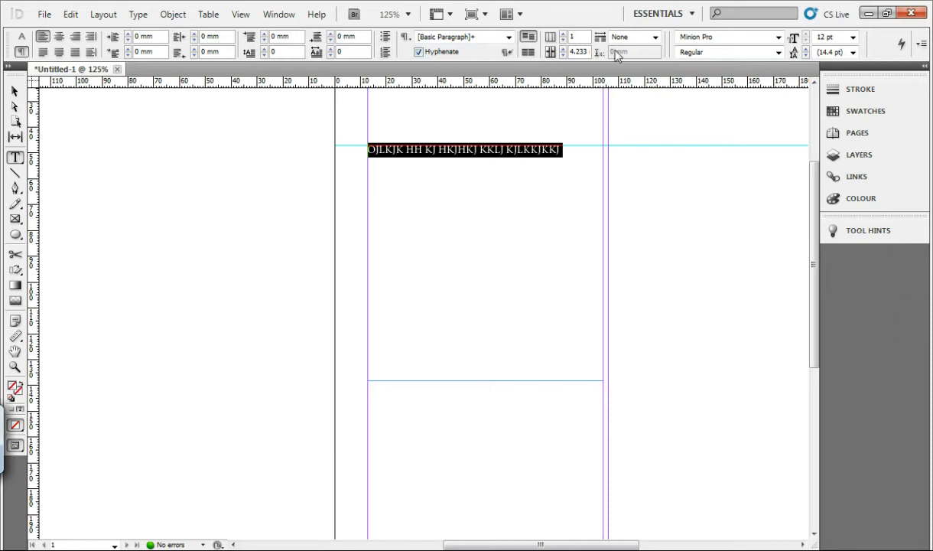
click(59, 51)
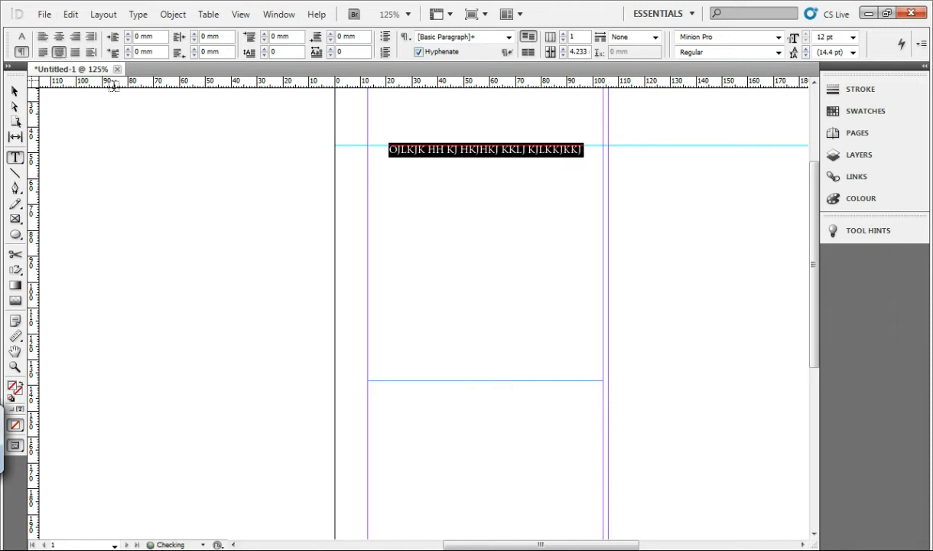
click(22, 36)
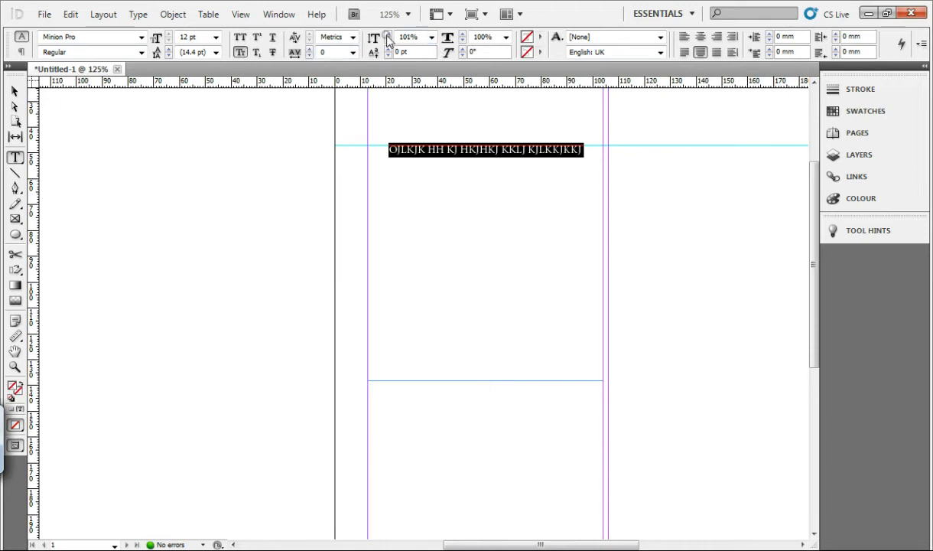
Set the sample text's vertical scale to 101% and its horizontal scale to 104%
click(462, 40)
click(462, 41)
click(462, 40)
click(462, 41)
click(461, 34)
click(462, 34)
click(462, 34)
click(462, 35)
click(462, 34)
click(463, 33)
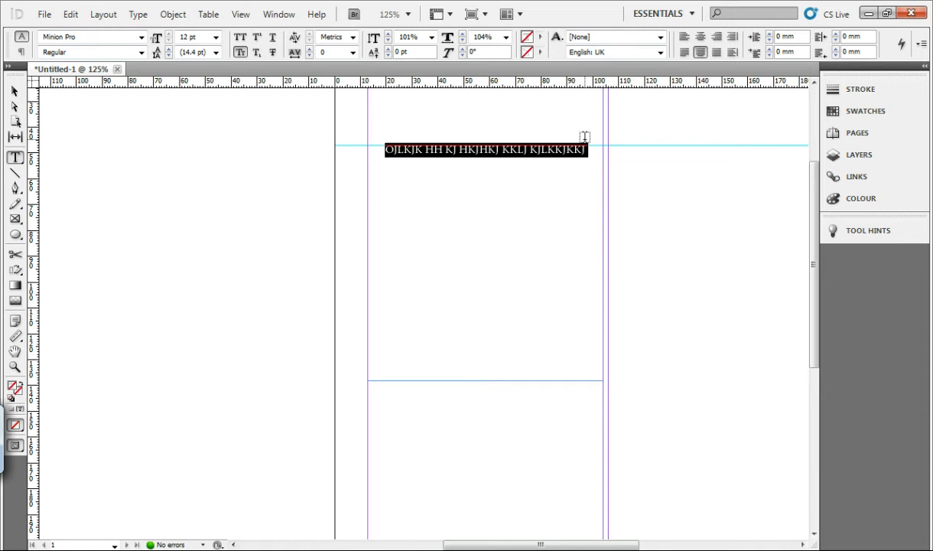
Fill the sample text with a custom green and save it as the swatch C=59 M=0 Y=100 K=0
double_click(531, 40)
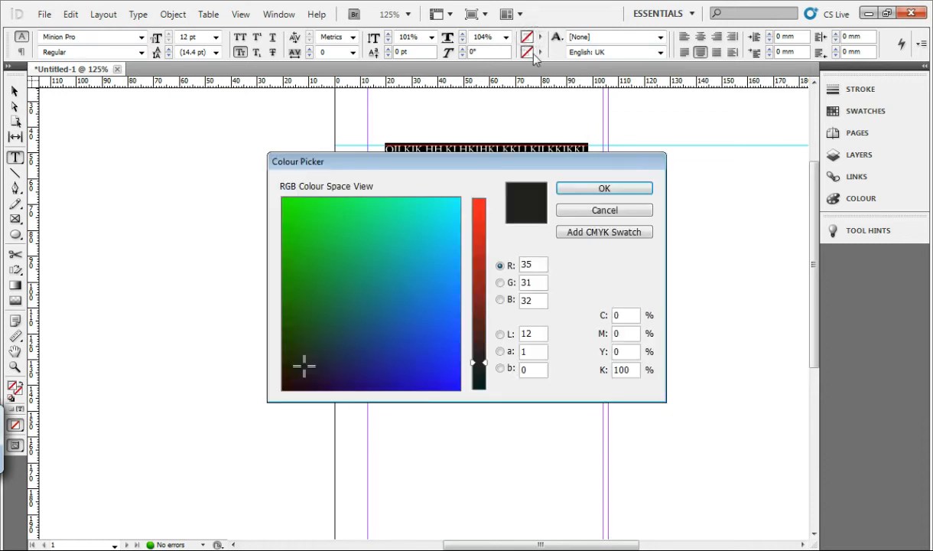
drag(458, 223, 381, 201)
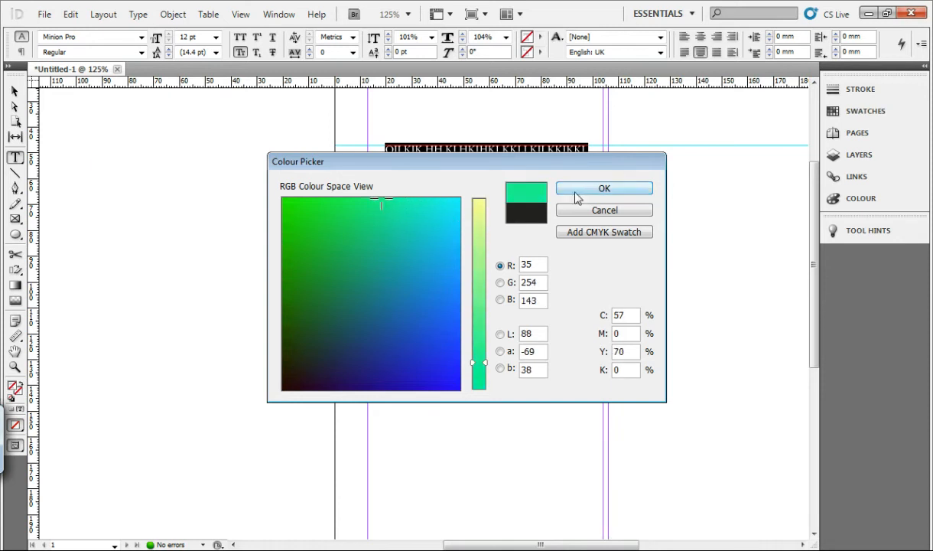
click(340, 202)
click(609, 190)
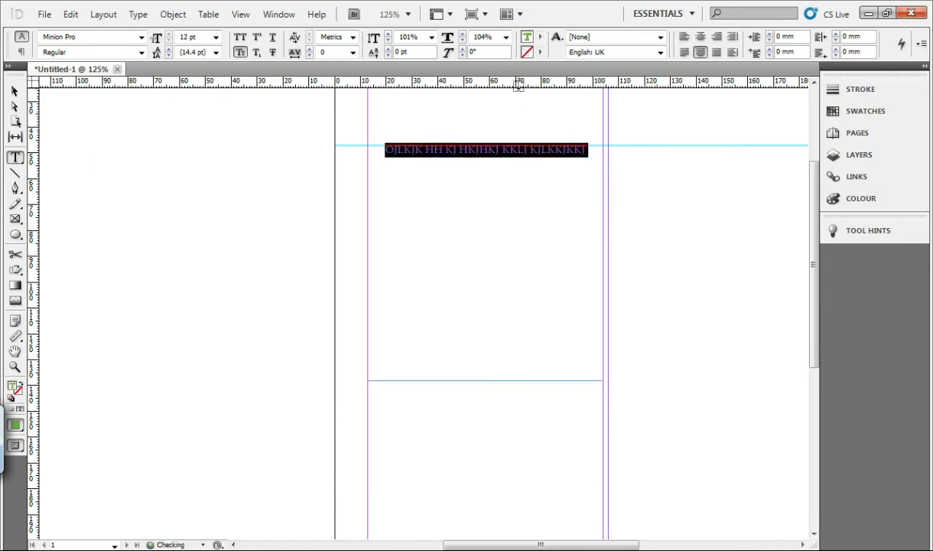
click(539, 37)
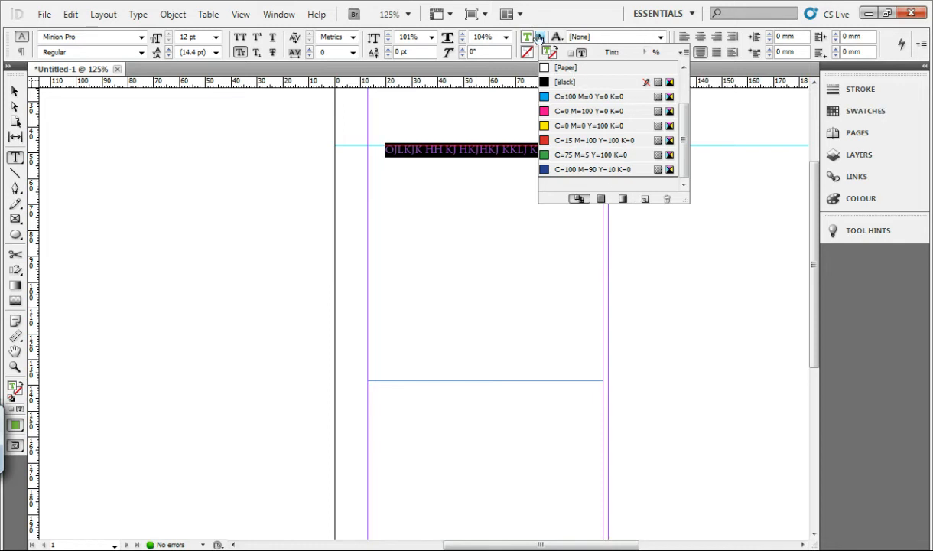
click(644, 201)
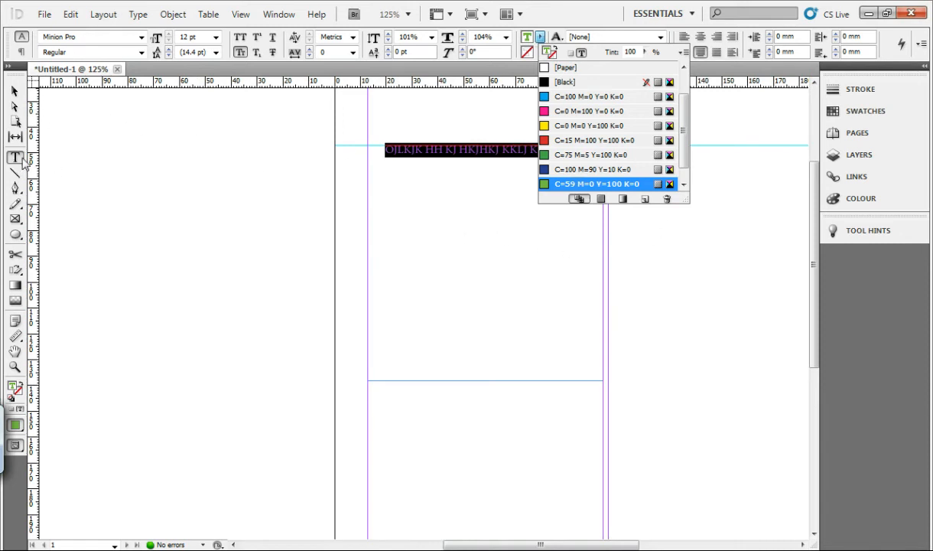
Draw a wavy open path about 115 mm wide above the green text with the Pen tool
click(15, 188)
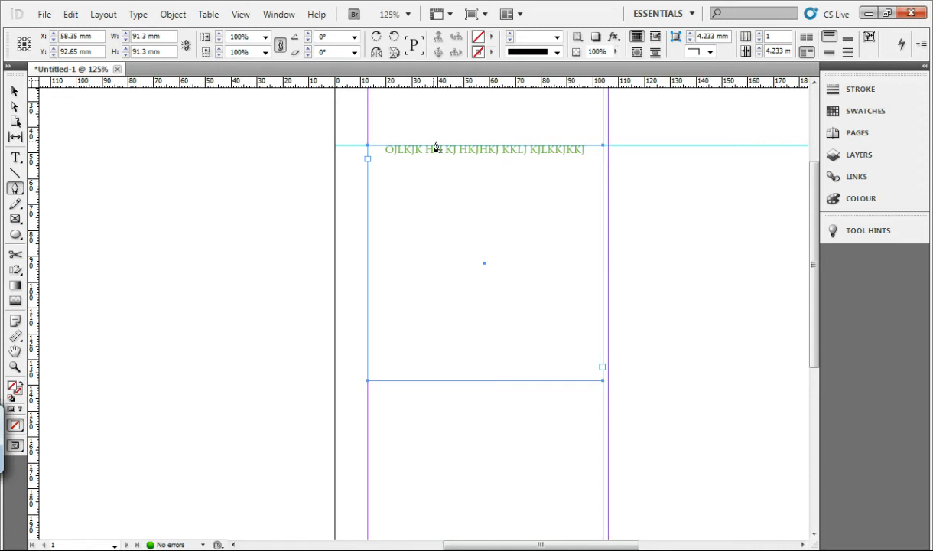
drag(562, 101, 587, 115)
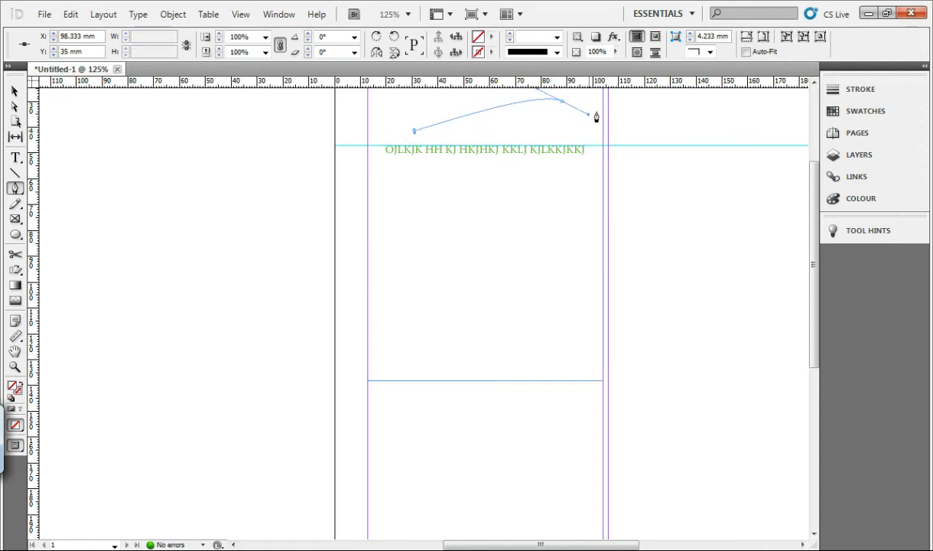
drag(692, 132, 741, 117)
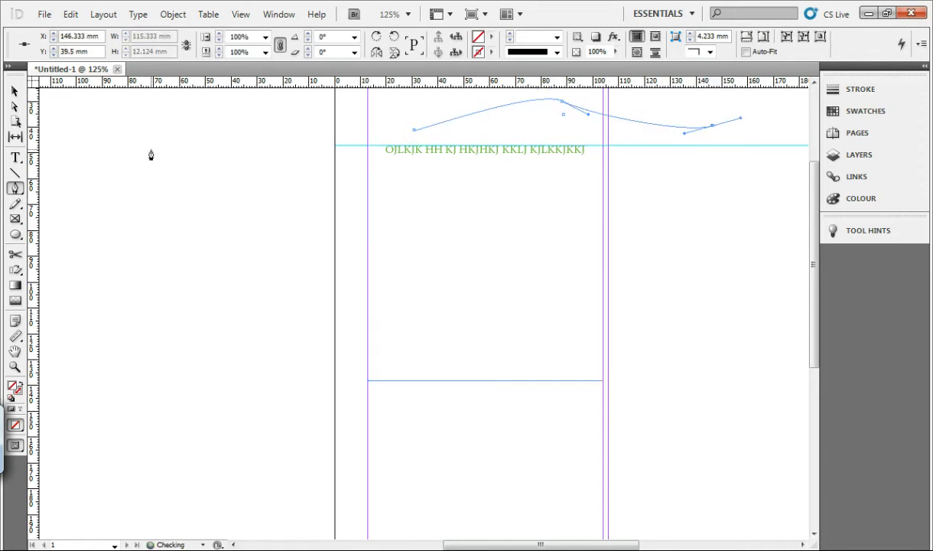
Add placeholder text beginning "KJJKJLKJLKJL" along the wavy path with the Type on a Path tool
click(14, 158)
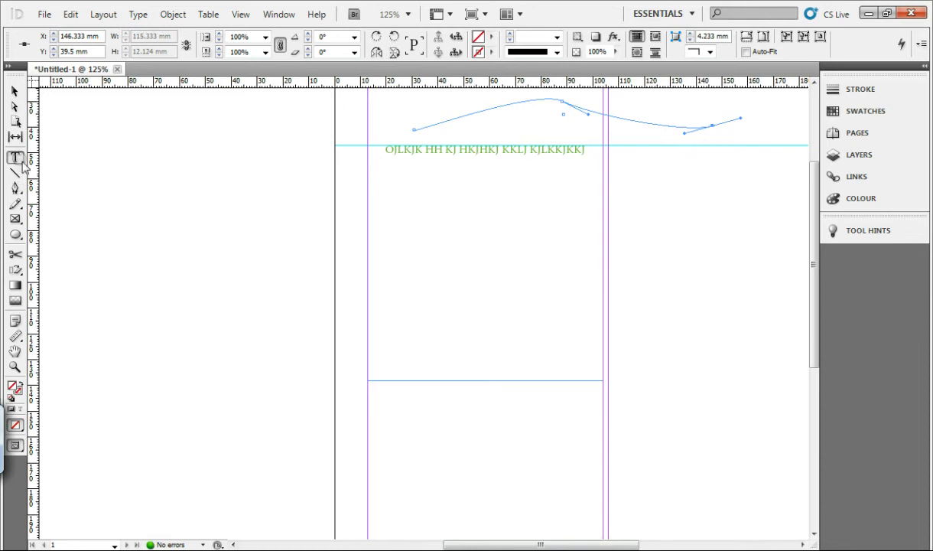
click(16, 161)
drag(16, 160, 73, 179)
click(419, 125)
text(KJ)
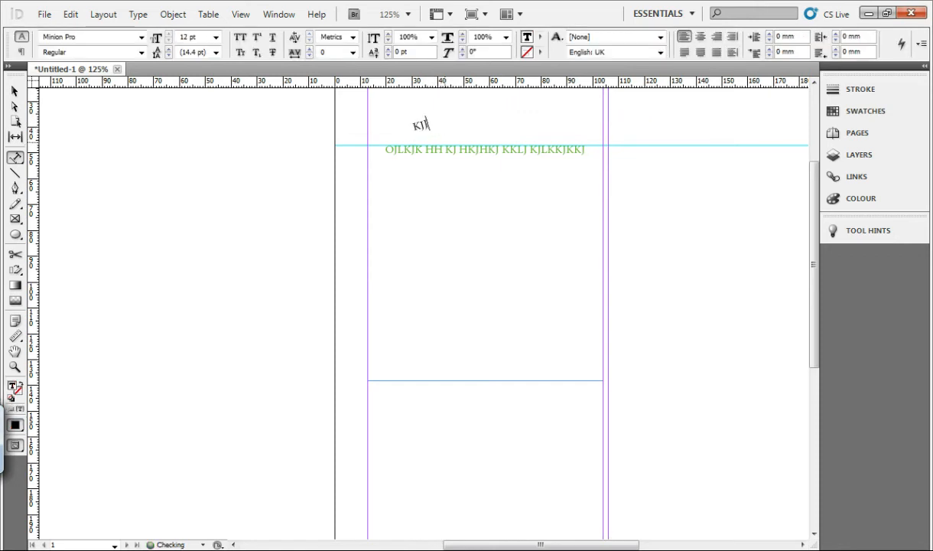
text(KJLKJLKJLKJLJKLKJLKJLKJLKJLJLKJLKJLK)
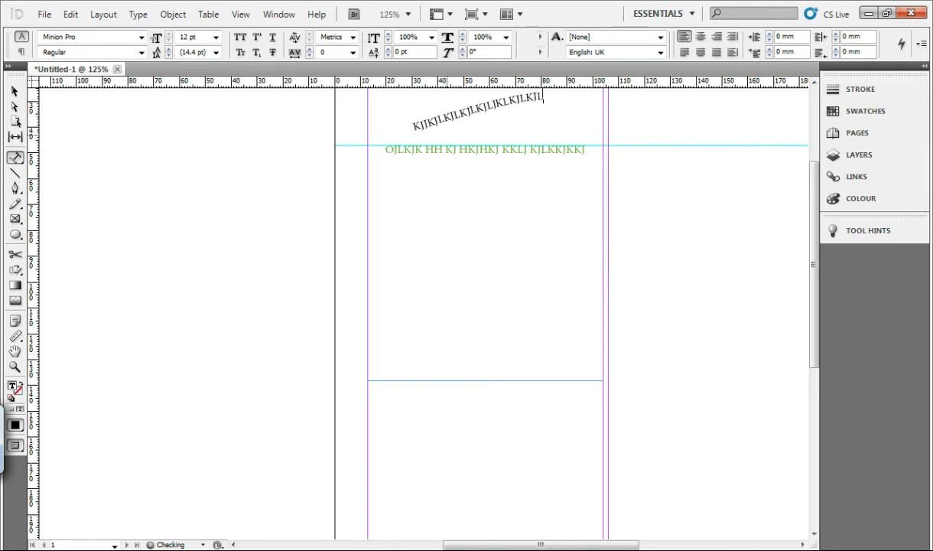
Extend the placeholder text to the end of the wavy path and move the path text to about X 74.7 mm, Y 36.1 mm
text(JLKJLKJLJLKJLKJ)
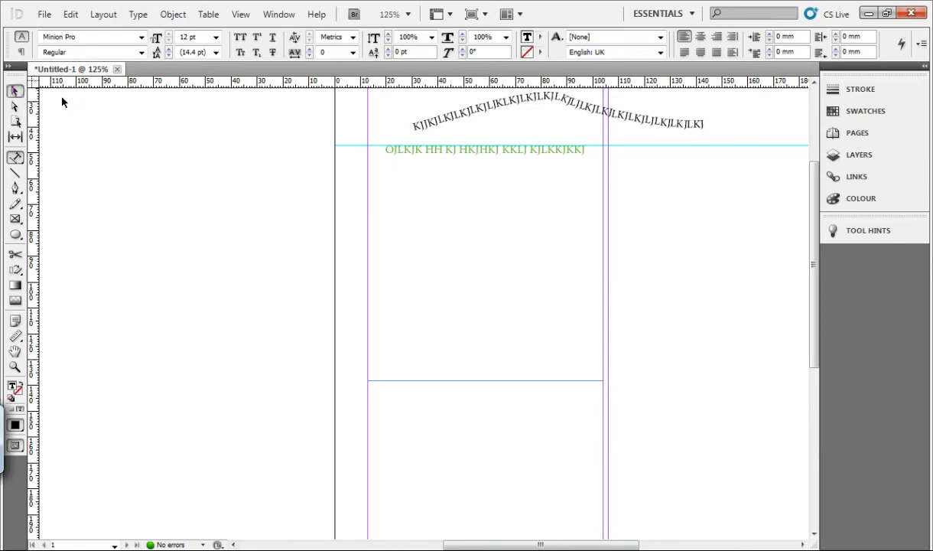
click(14, 90)
drag(471, 104, 451, 107)
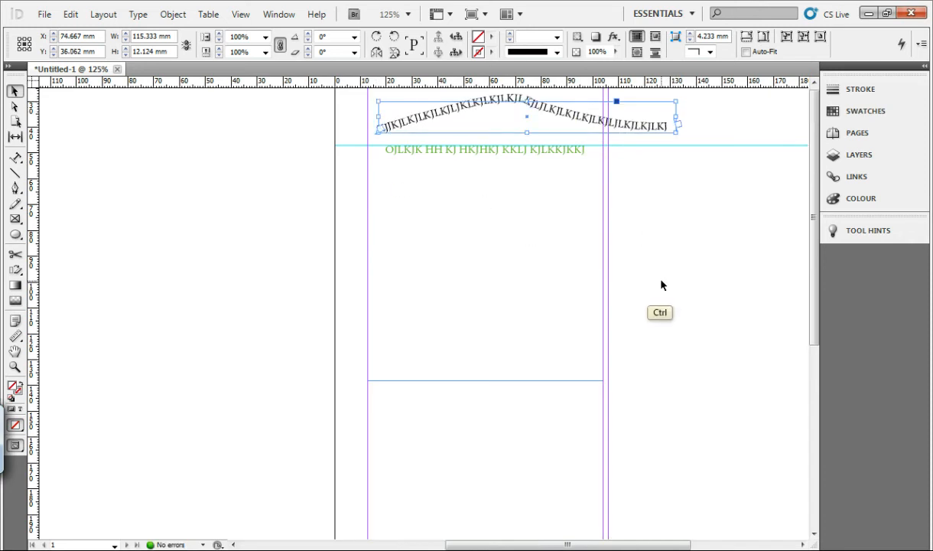
Draw a rectangular graphics frame about 89.5 by 91.3 mm in the second column, aligned with the green text's frame
key(ctrl+minus)
drag(813, 201, 813, 267)
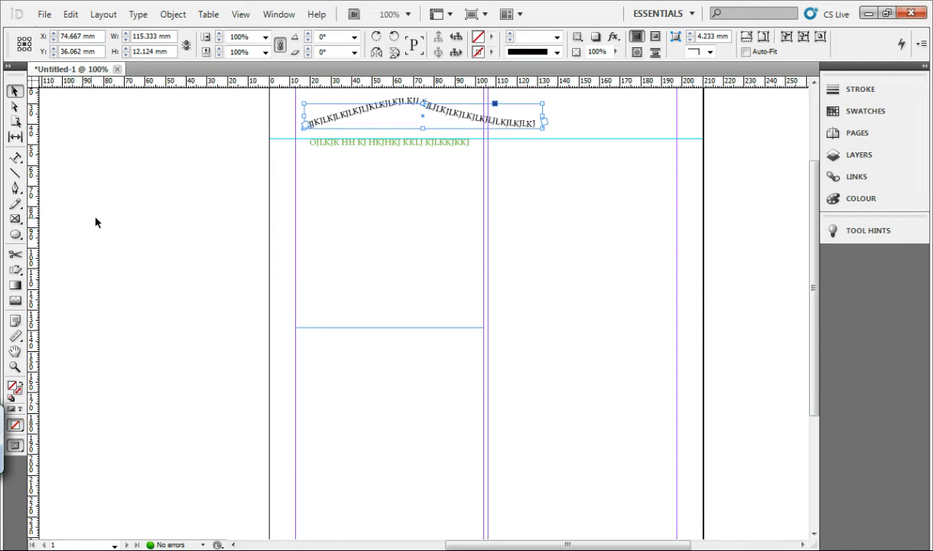
click(14, 221)
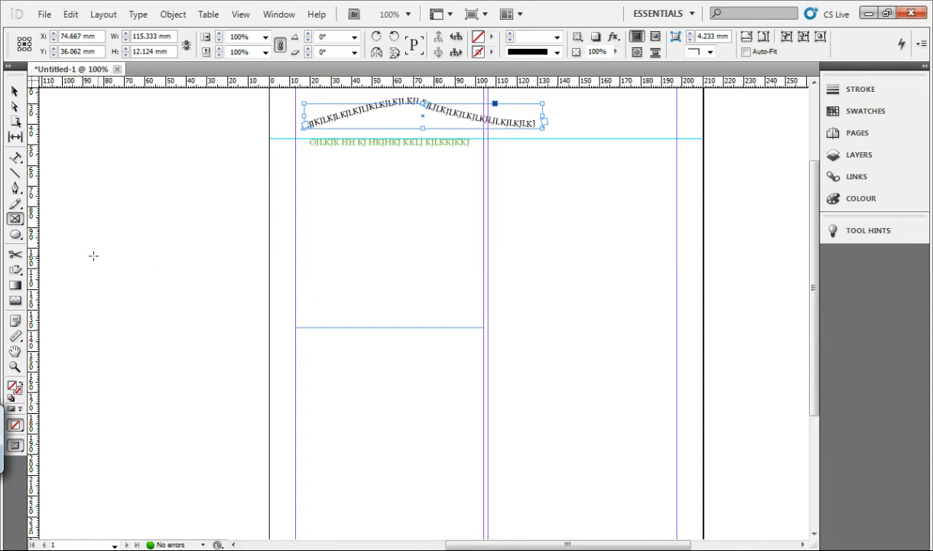
drag(488, 140, 673, 322)
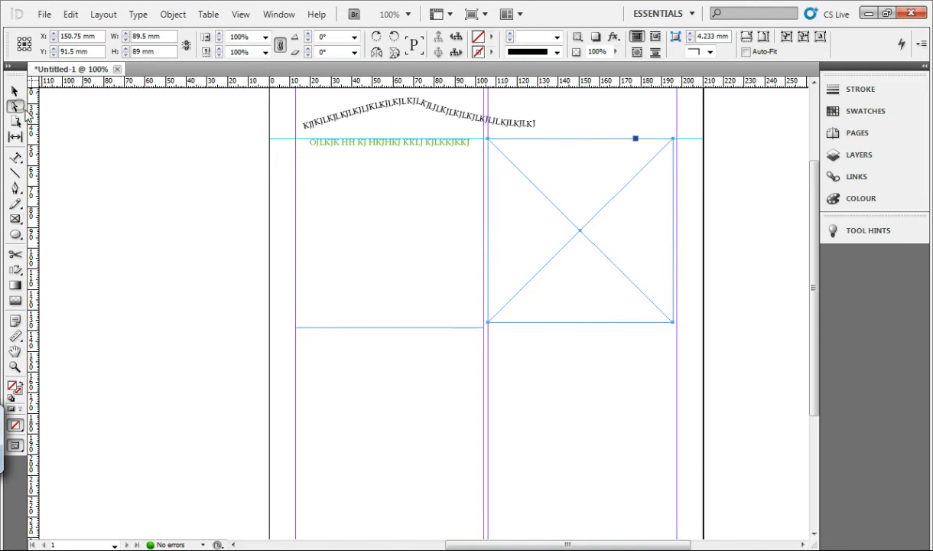
click(15, 91)
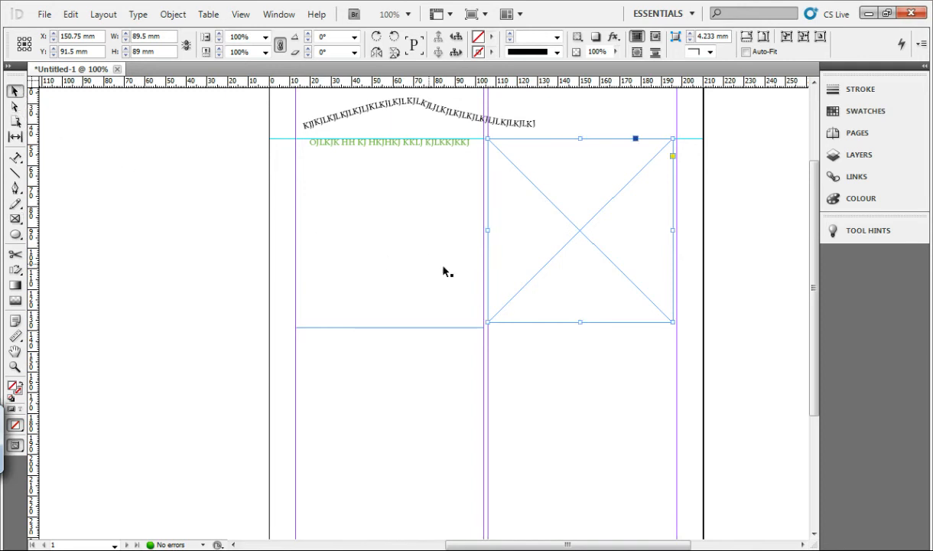
drag(580, 324, 580, 328)
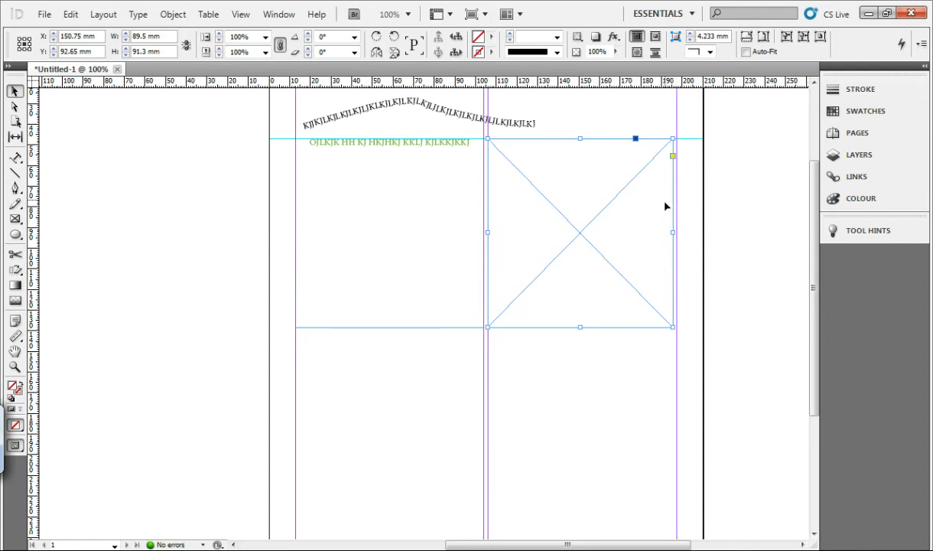
Round the graphics frame's corners to a radius of about 24.5 mm
click(673, 157)
drag(674, 140, 610, 145)
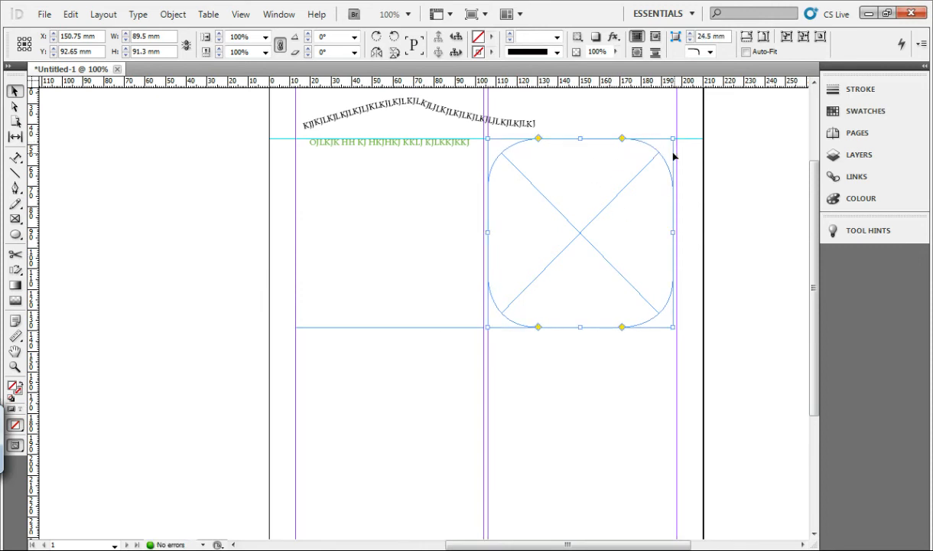
click(640, 343)
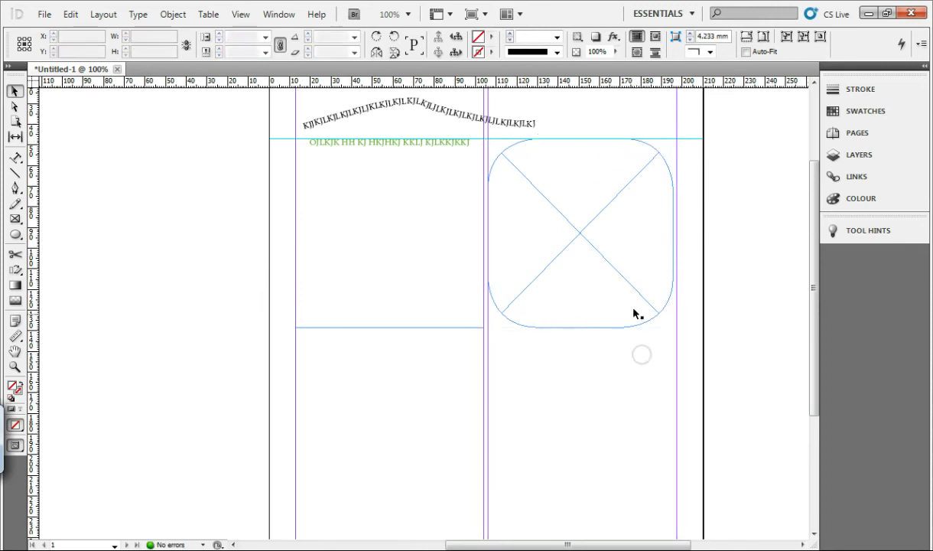
Anchor the rounded graphics frame within the green text line
click(631, 195)
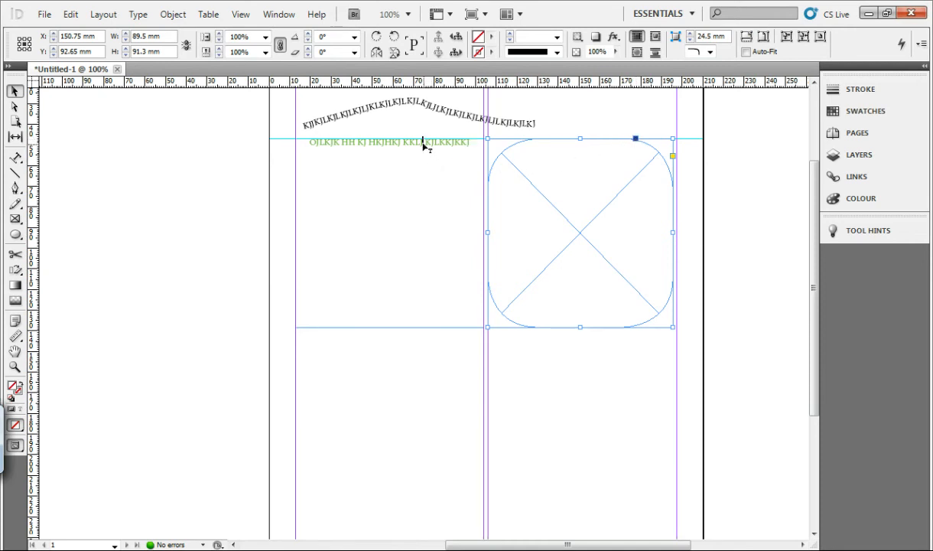
drag(636, 139, 424, 144)
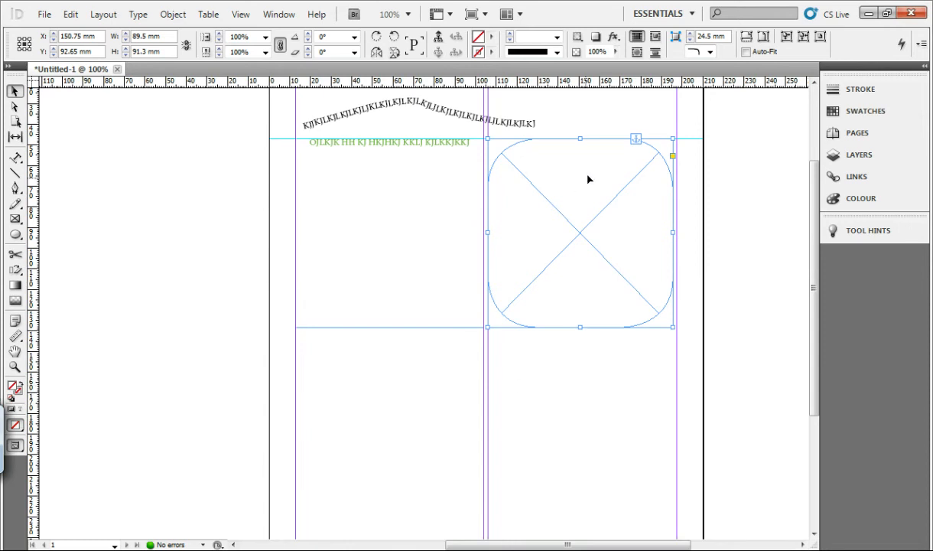
click(722, 251)
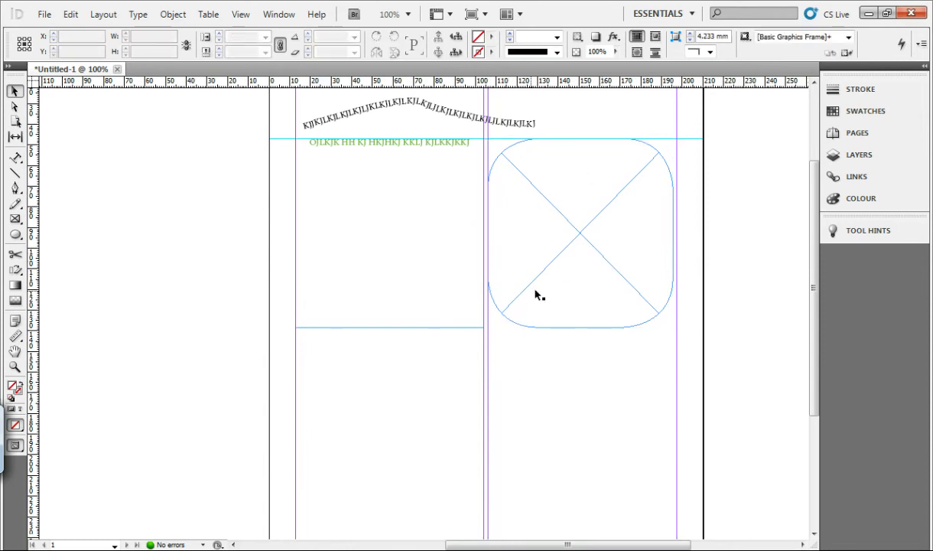
Place the "background" image from the Desktop into the rounded graphics frame
click(563, 252)
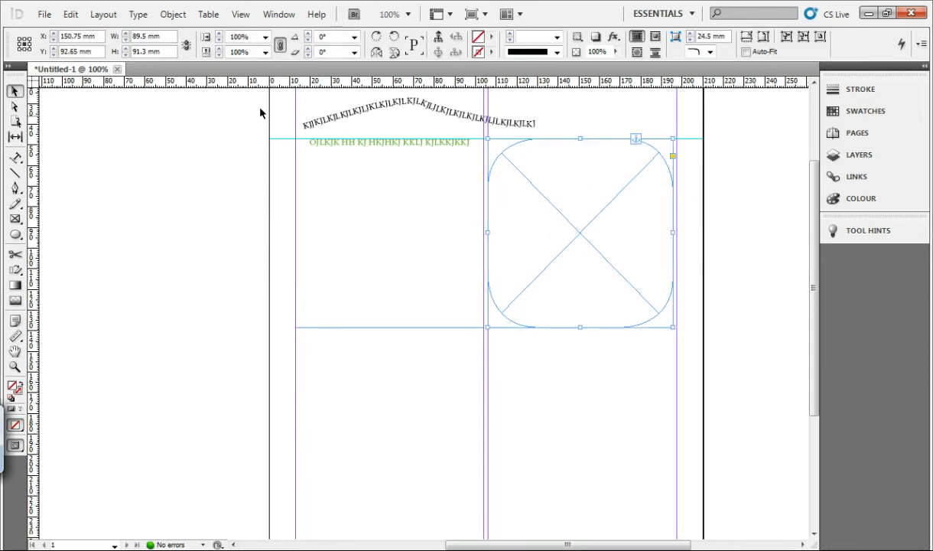
click(44, 13)
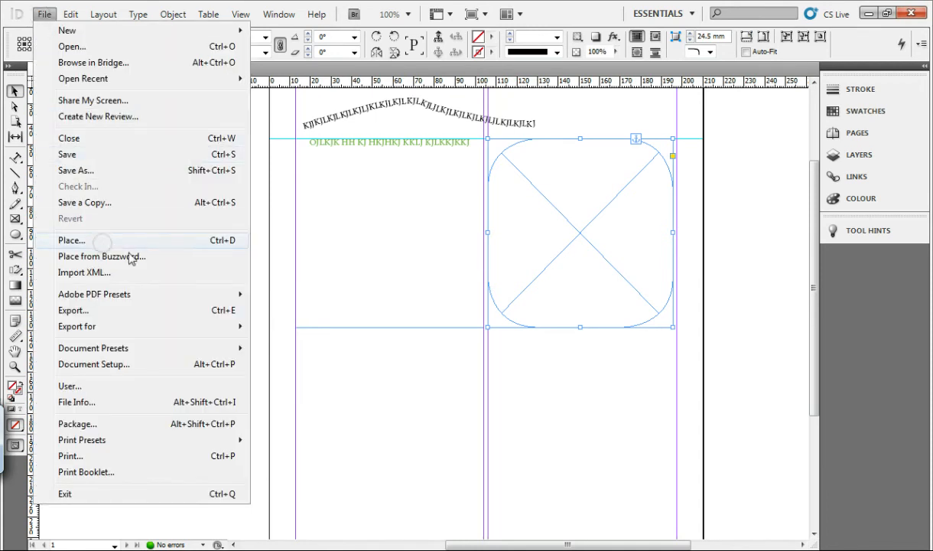
click(98, 242)
click(544, 329)
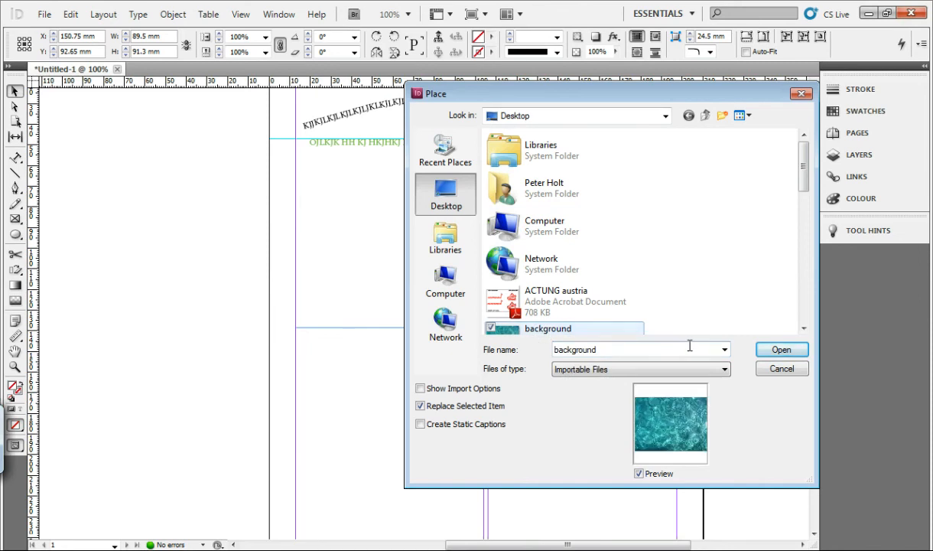
click(781, 350)
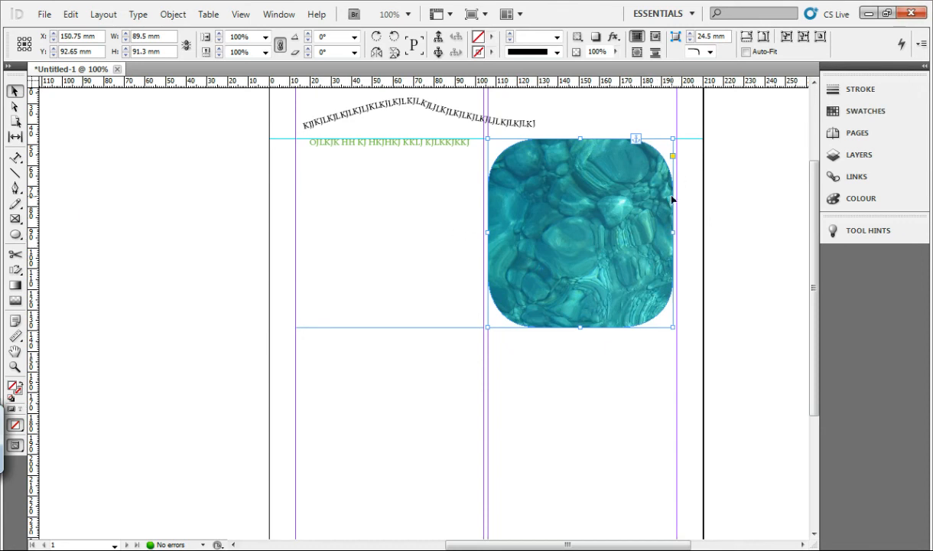
Scale the image inside the rounded frame down to about 71.8 by 60.5 mm and centre it within the frame
click(608, 243)
drag(608, 244, 406, 225)
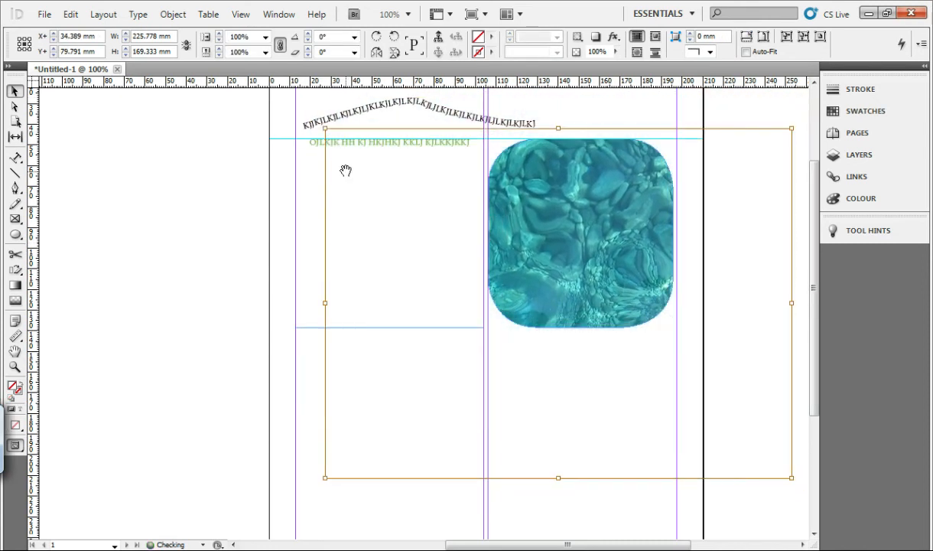
drag(325, 128, 641, 350)
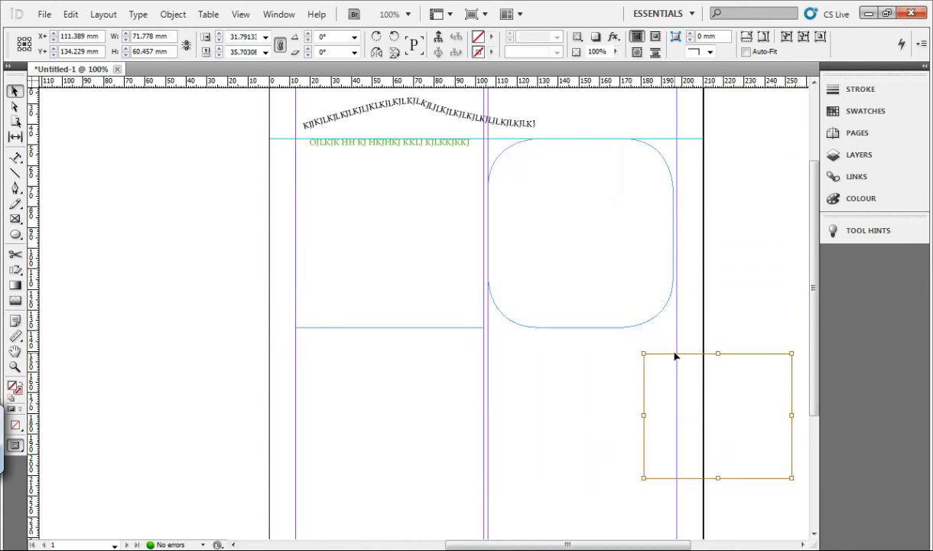
drag(668, 356, 533, 175)
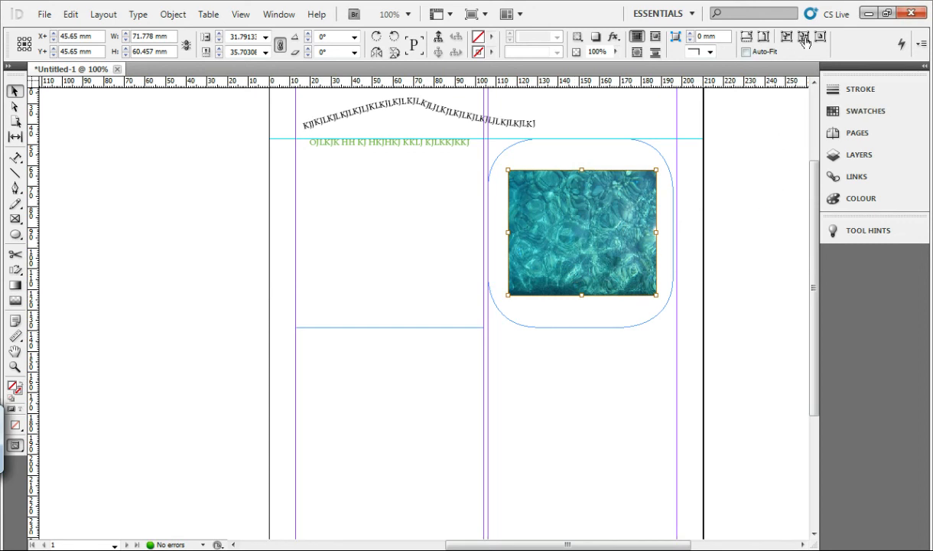
Try fitting the frame to the image, undo that, and fit the image content to the rounded frame instead
click(805, 40)
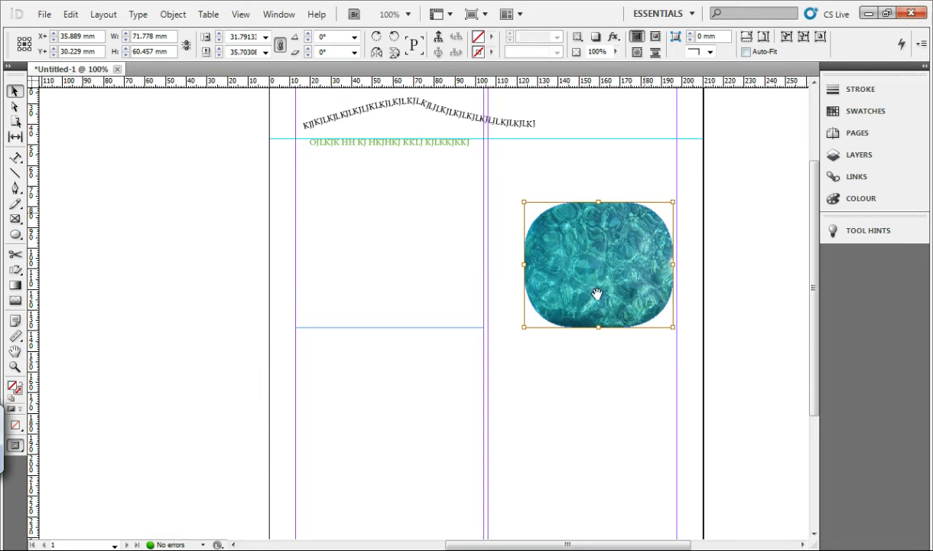
key(ctrl+z)
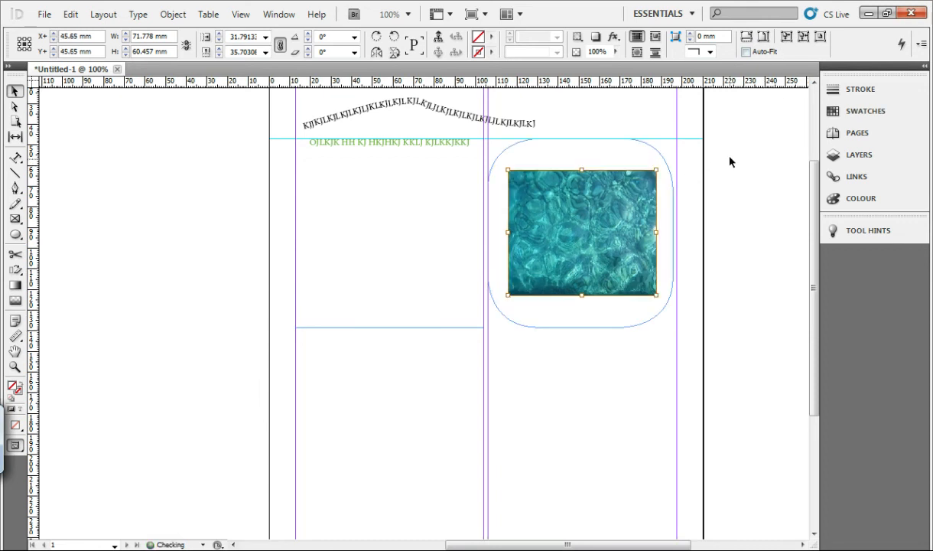
click(787, 37)
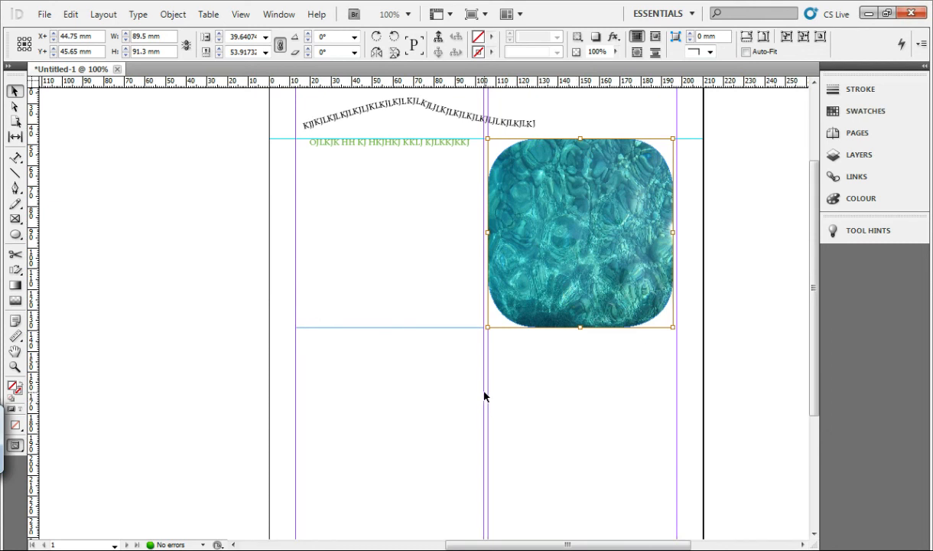
click(45, 14)
click(91, 242)
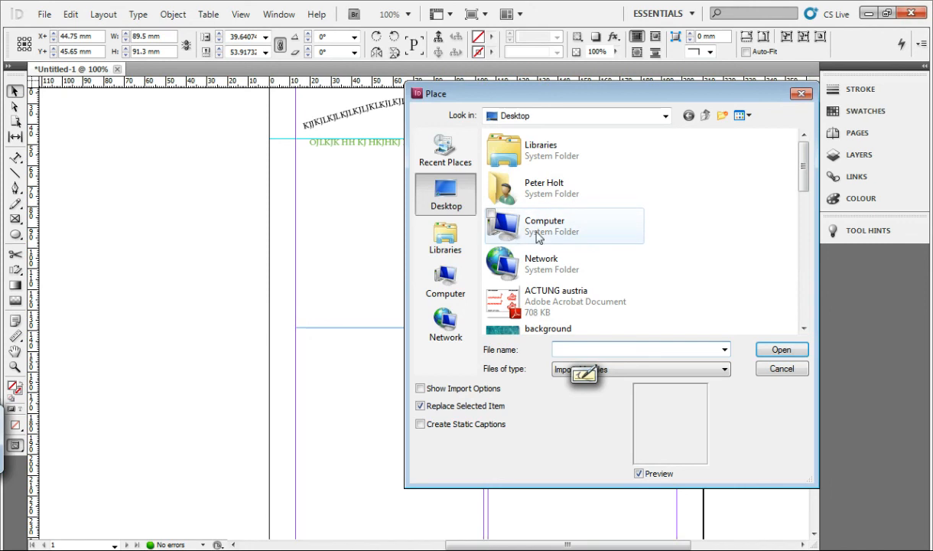
double_click(565, 329)
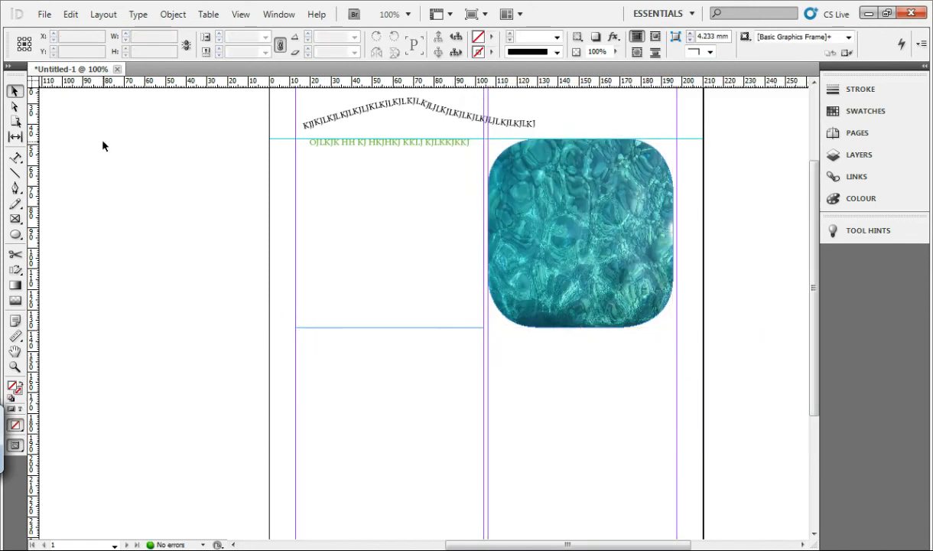
Place the "background" image directly in the first column below the green text's frame, about 92.3 by 69.2 mm
click(45, 14)
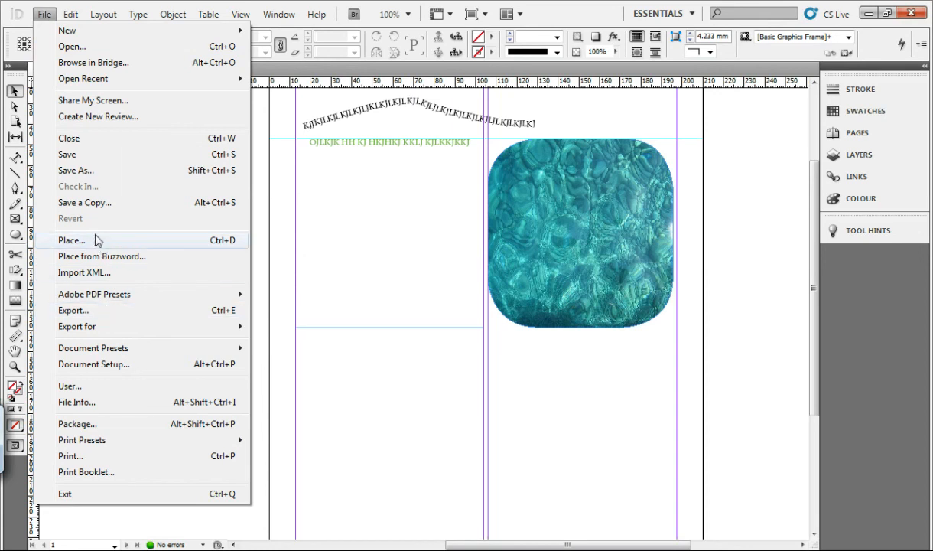
click(118, 241)
click(559, 328)
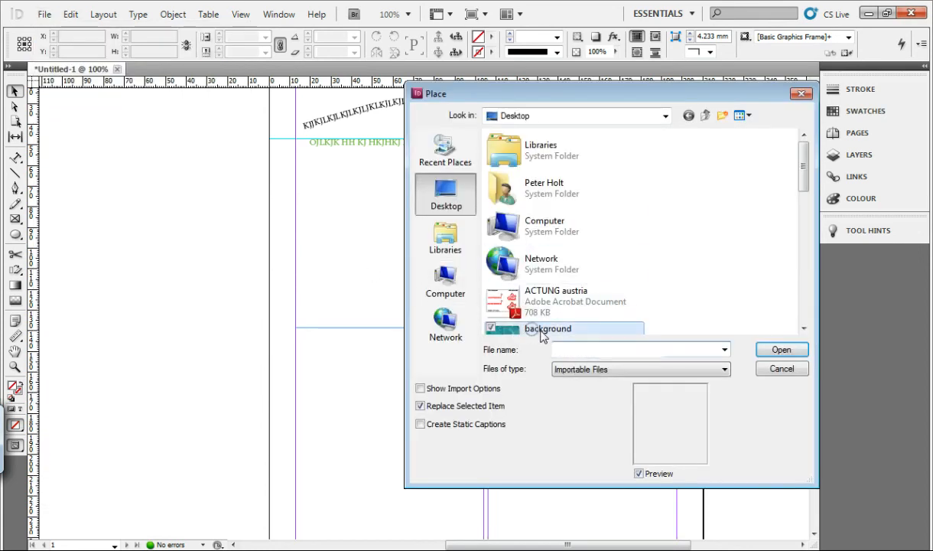
click(776, 350)
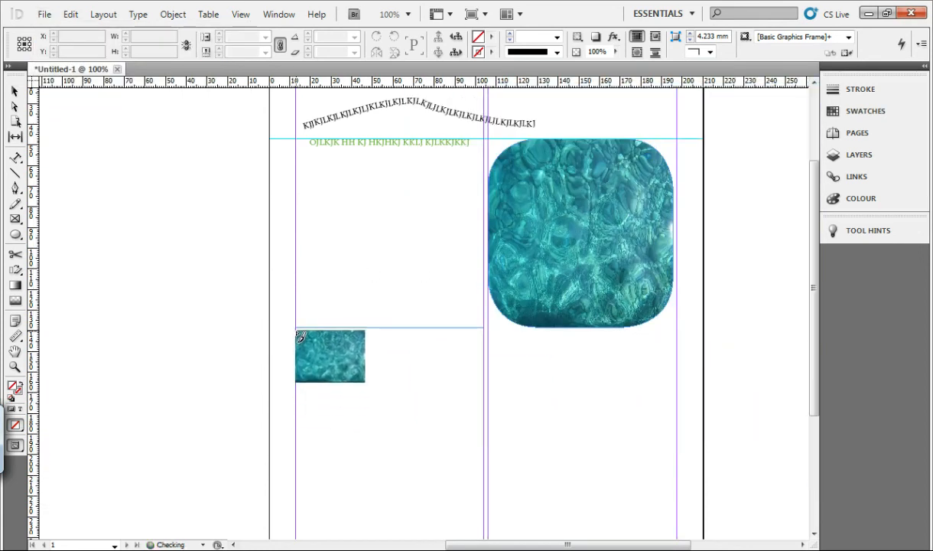
drag(296, 327, 486, 501)
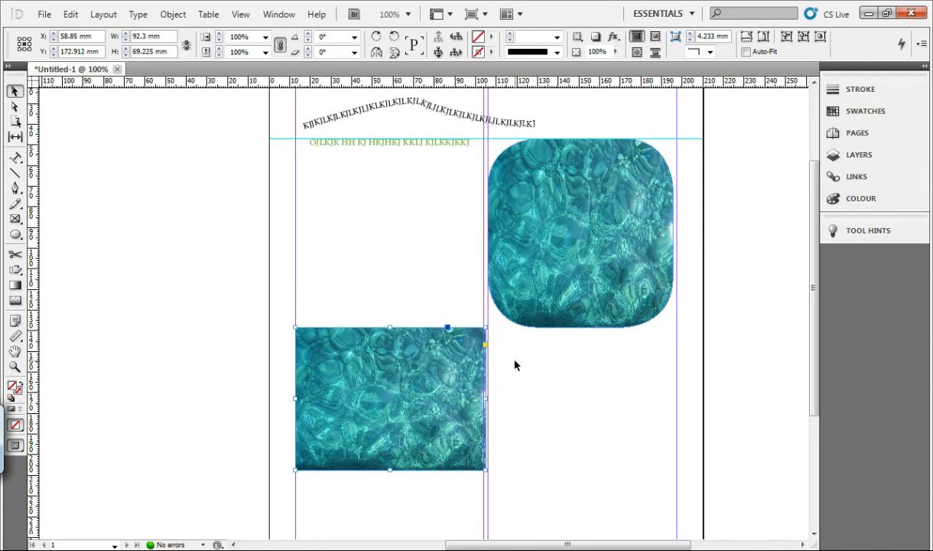
Try moving the rounded image frame and the image inside it, undoing each move
mouse_move(812, 208)
mouse_down()
mouse_move(813, 264)
mouse_move(809, 206)
mouse_up()
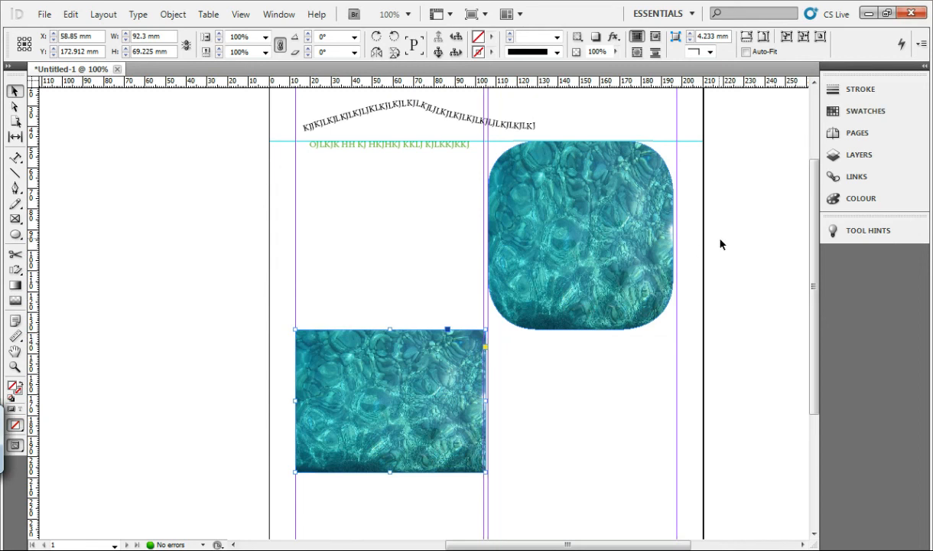
mouse_move(814, 233)
mouse_down()
mouse_move(814, 273)
mouse_move(802, 221)
mouse_up()
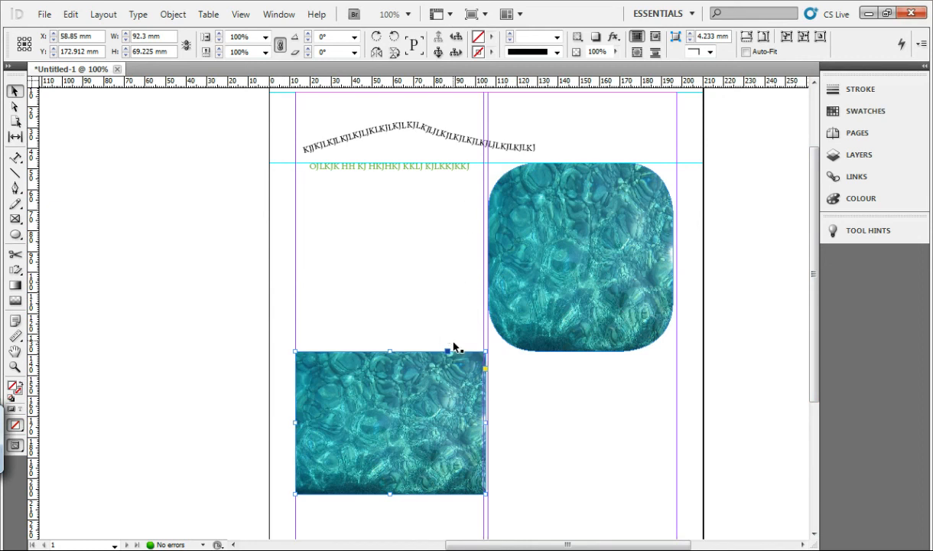
click(534, 284)
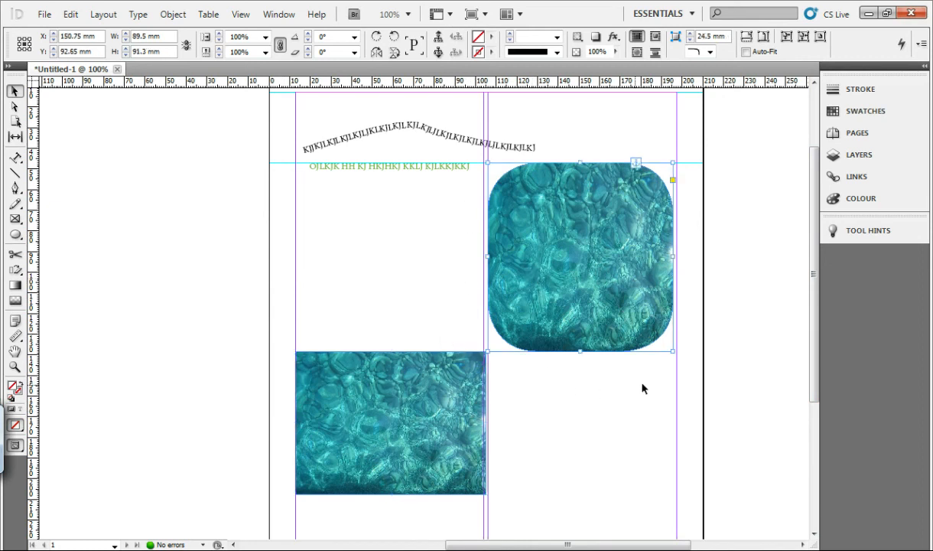
drag(640, 245, 662, 261)
key(ctrl+z)
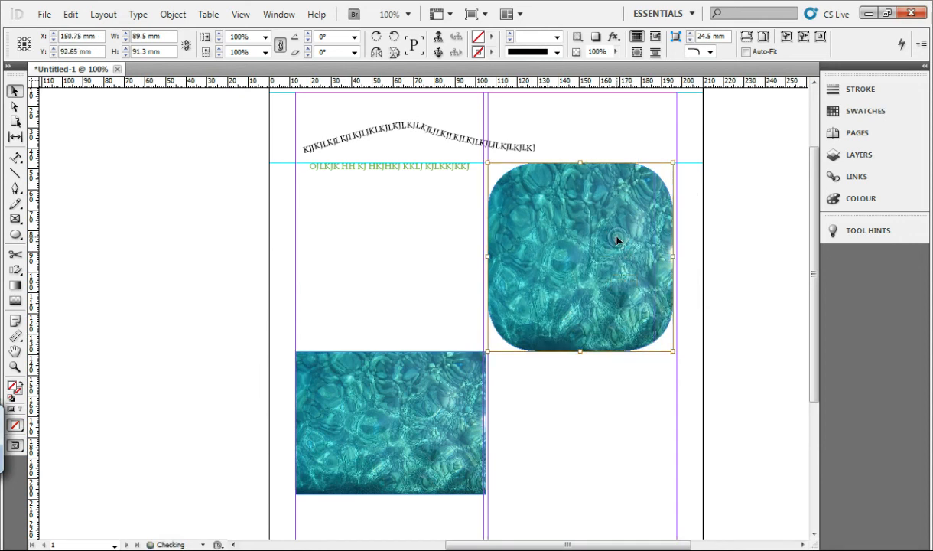
double_click(615, 243)
drag(615, 243, 629, 266)
key(ctrl+z)
click(726, 289)
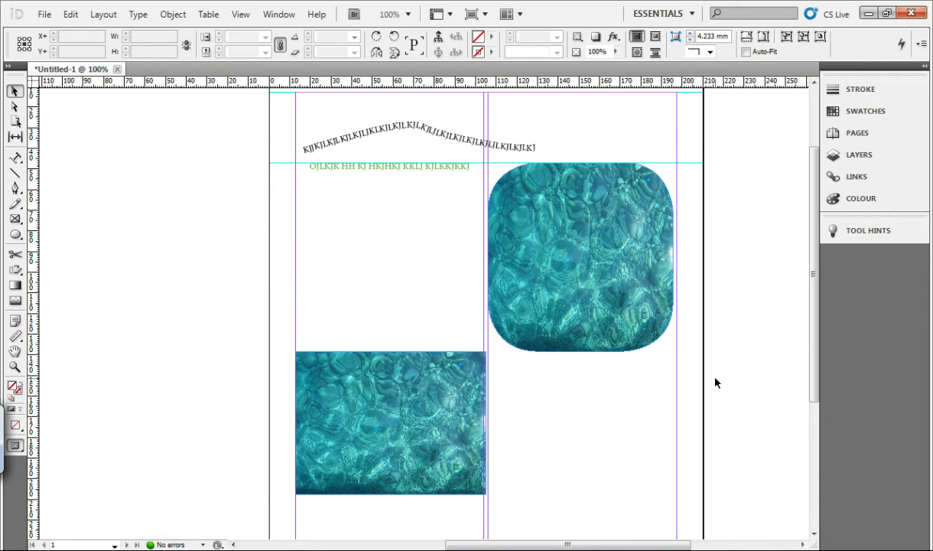
click(611, 266)
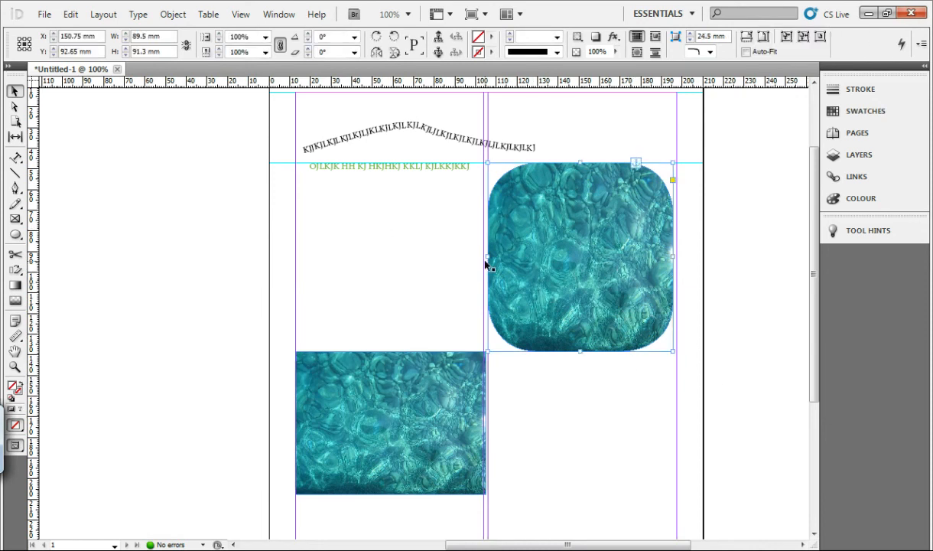
click(435, 180)
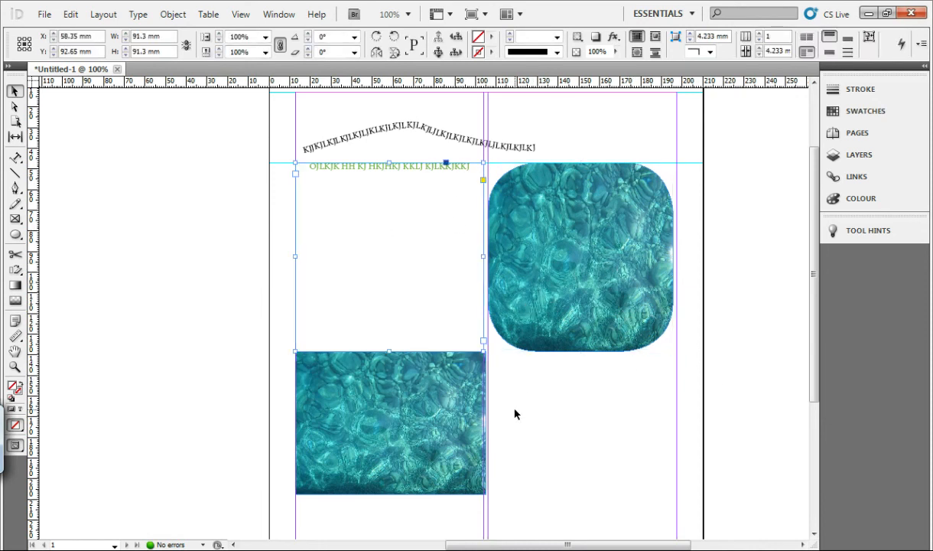
mouse_move(815, 230)
mouse_down()
mouse_move(813, 220)
mouse_move(813, 229)
mouse_up()
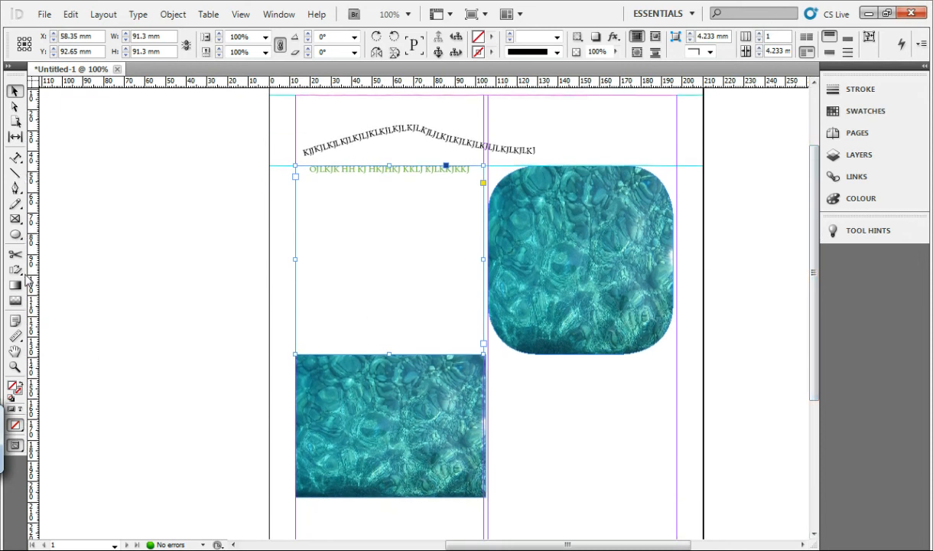